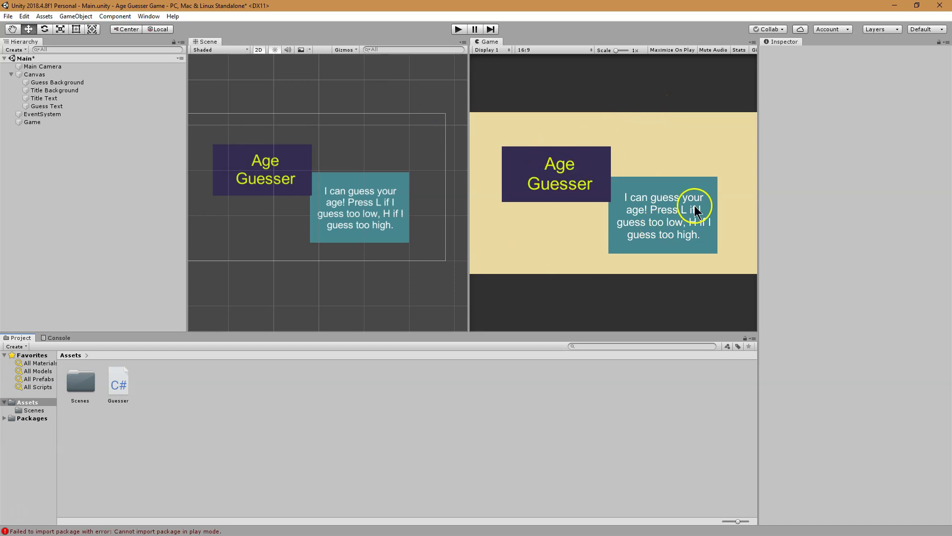
Switch to the browser and open the Onciale PhF font from the medieval search results on 1001 Fonts.
click(916, 9)
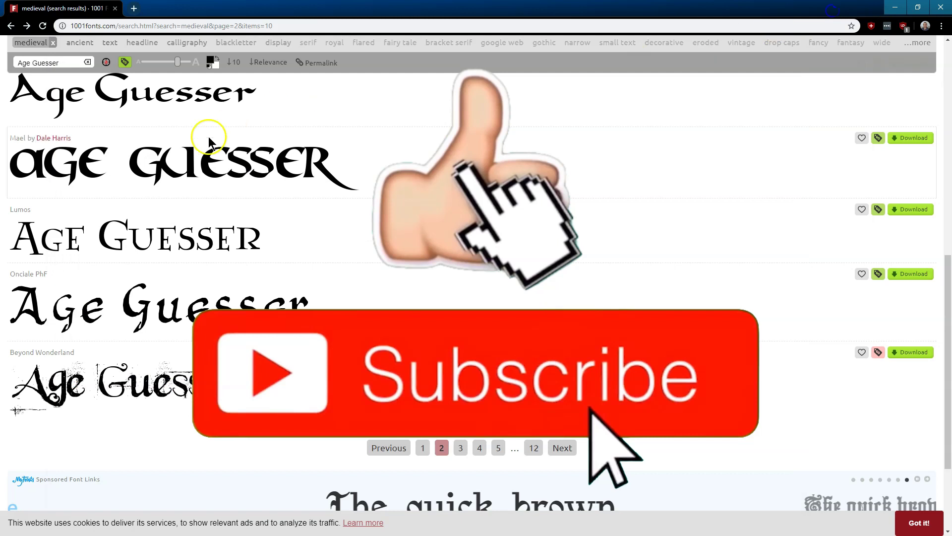
scroll(225, 301, up, 8)
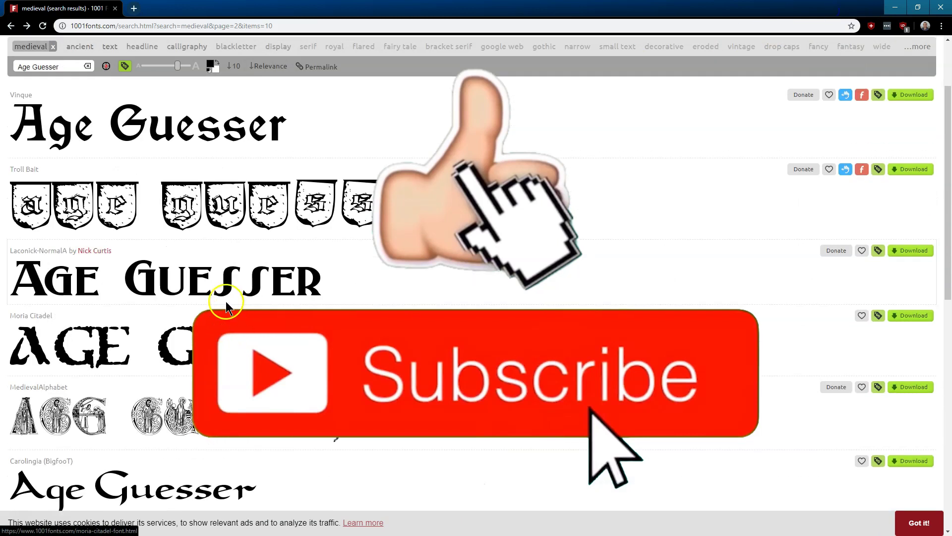
scroll(225, 301, up, 2)
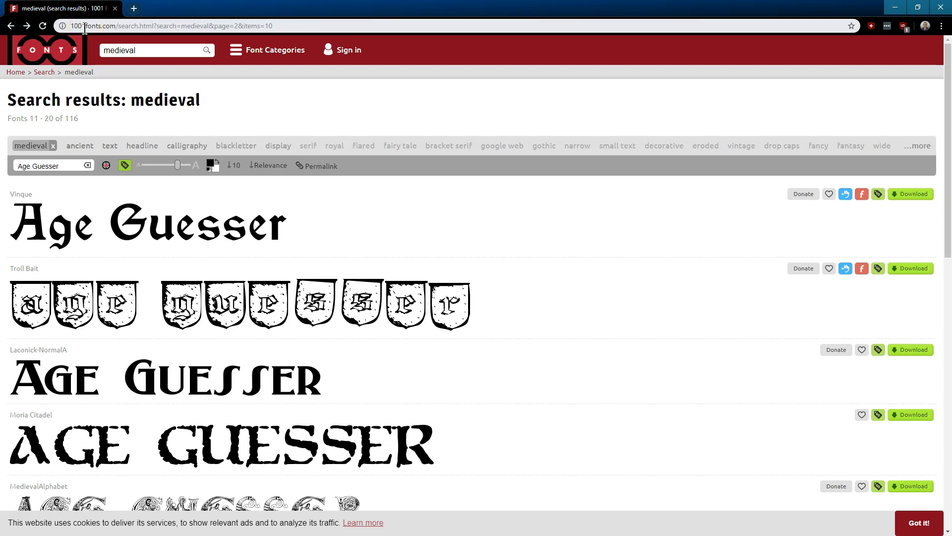
click(64, 166)
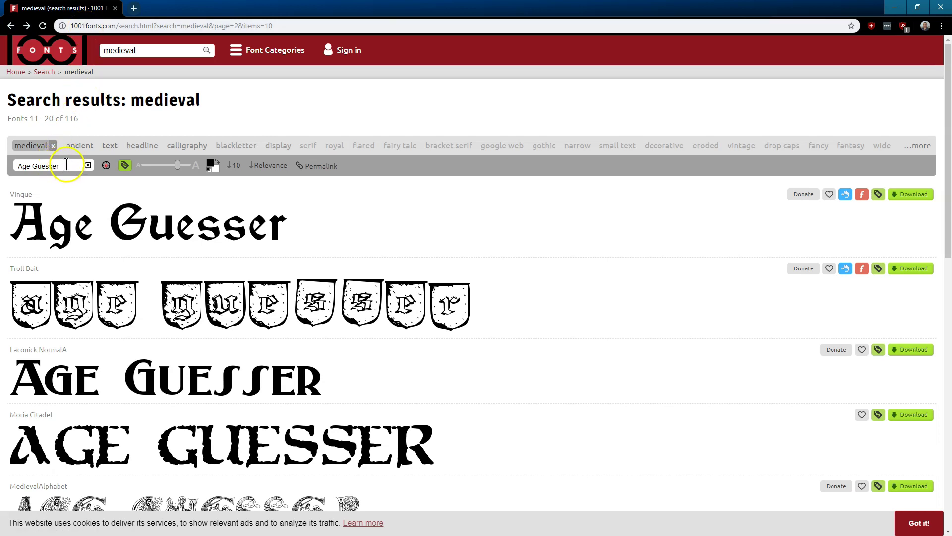
click(69, 165)
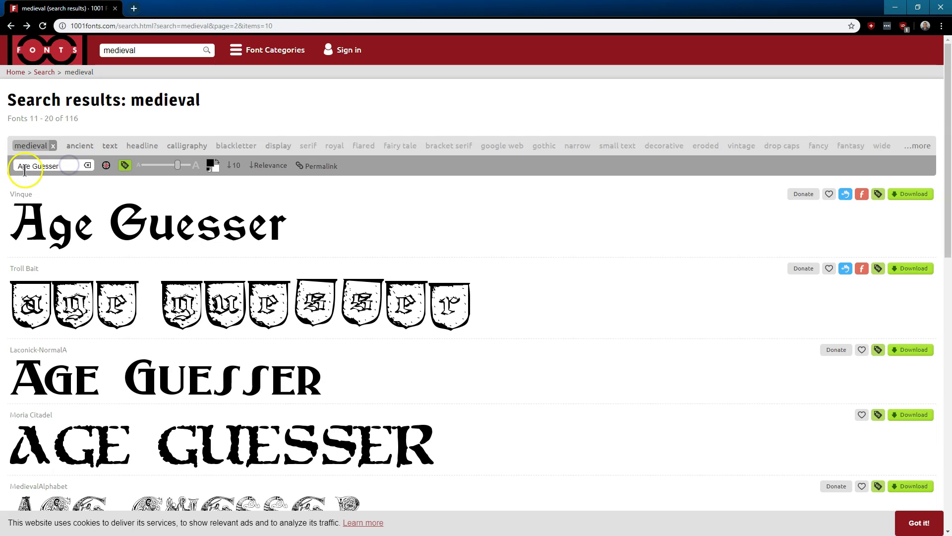
click(130, 171)
scroll(398, 326, down, 6)
scroll(438, 325, down, 5)
scroll(219, 307, up, 2)
click(216, 310)
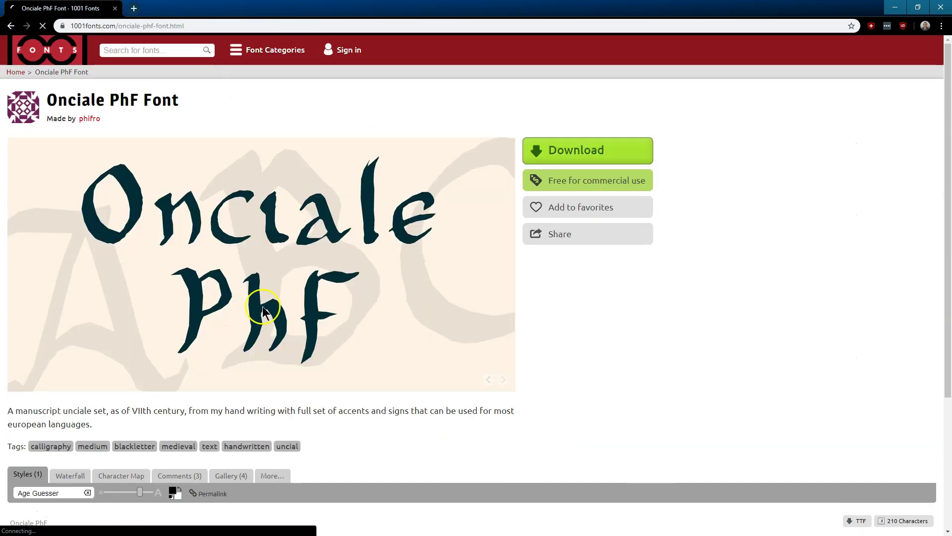
Download the Onciale PhF font and open the downloaded onciale-phf.zip archive.
scroll(725, 340, down, 4)
scroll(725, 340, up, 4)
click(578, 150)
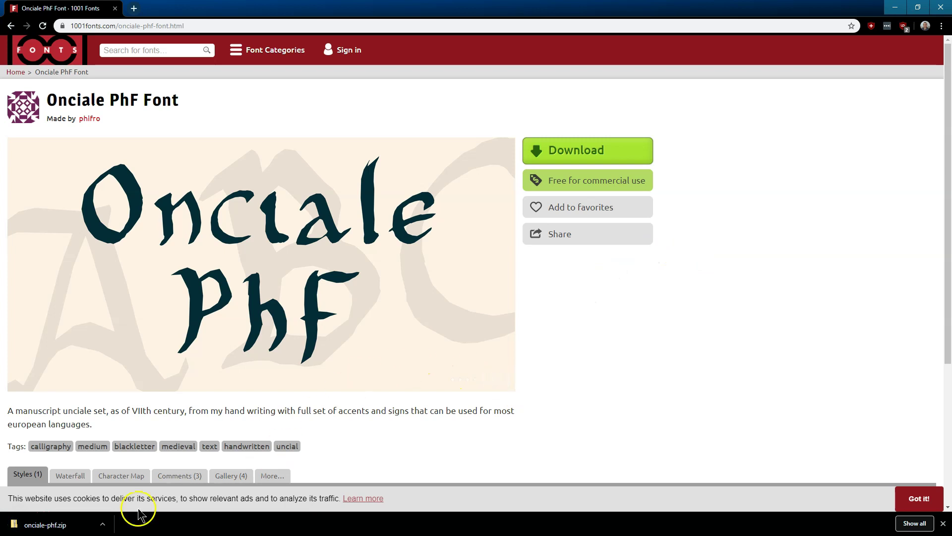
click(74, 525)
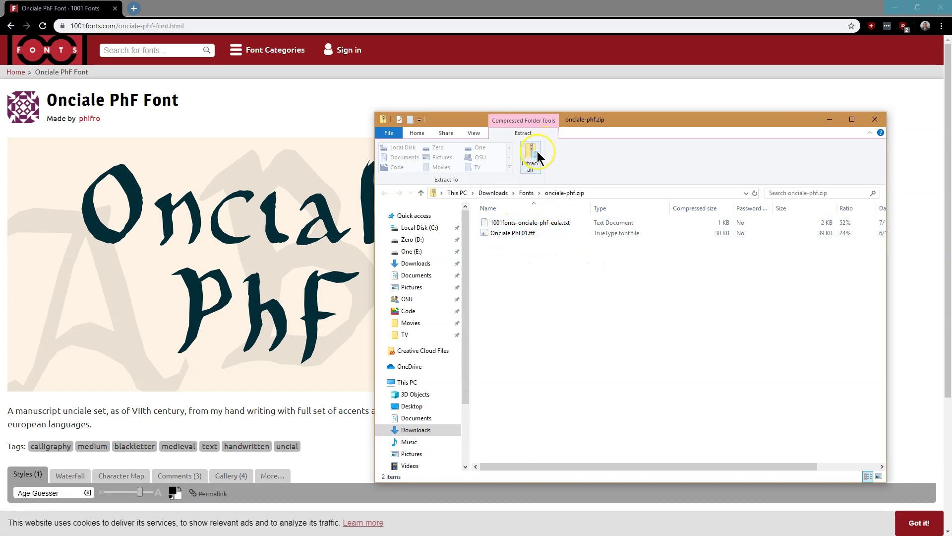
Extract onciale-phf.zip into an onciale-phf folder inside Fonts and close the Fonts folder window.
click(526, 194)
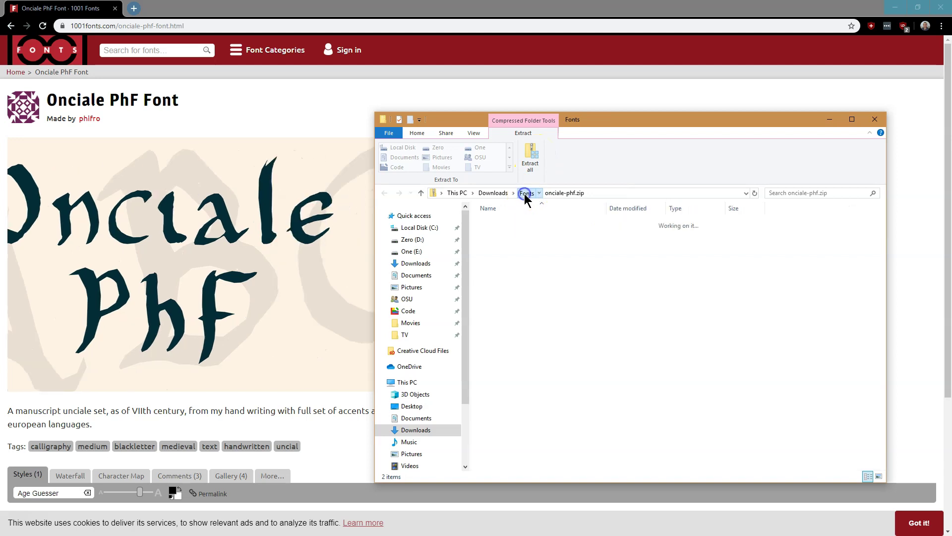
right_click(525, 221)
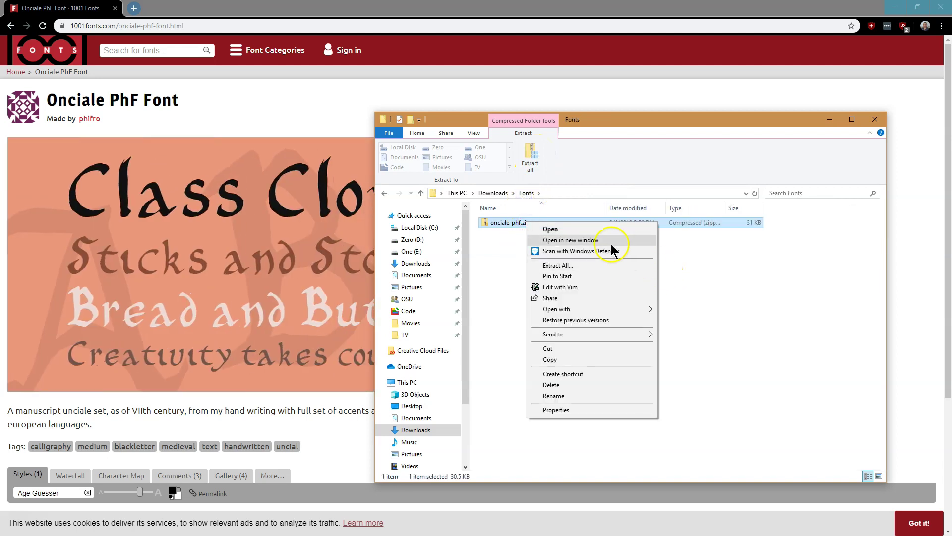
click(607, 266)
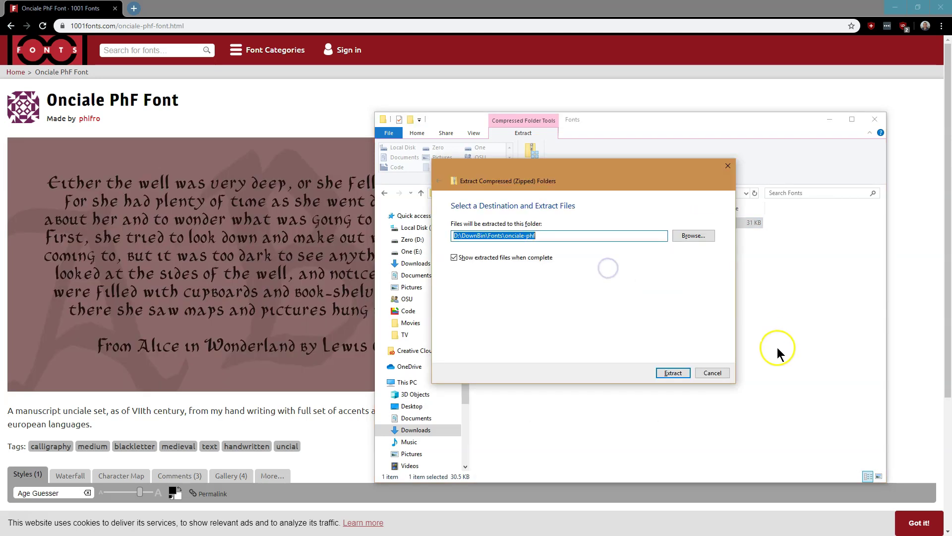
click(674, 373)
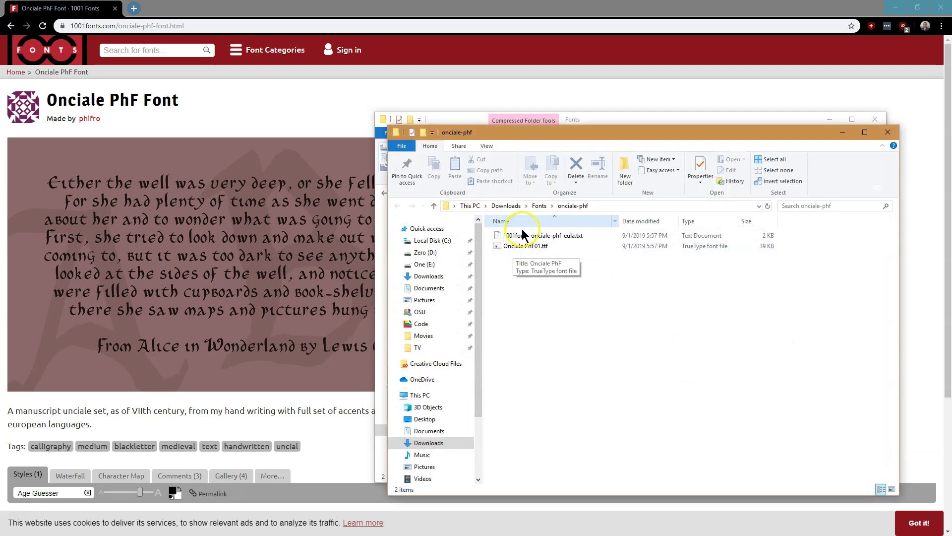
click(676, 119)
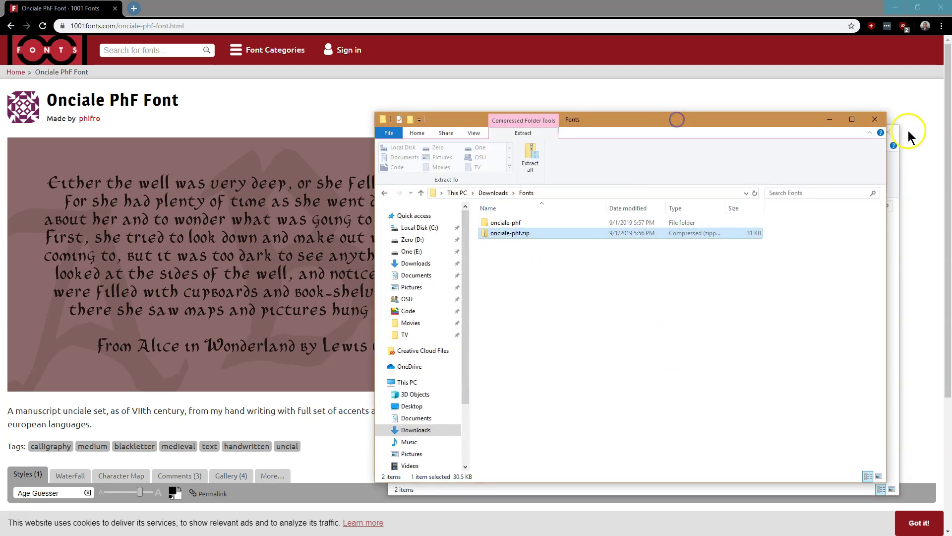
click(874, 119)
Switch back to Unity and import Onciale PhF01.ttf from the extracted folder into the project's Assets folder.
click(896, 8)
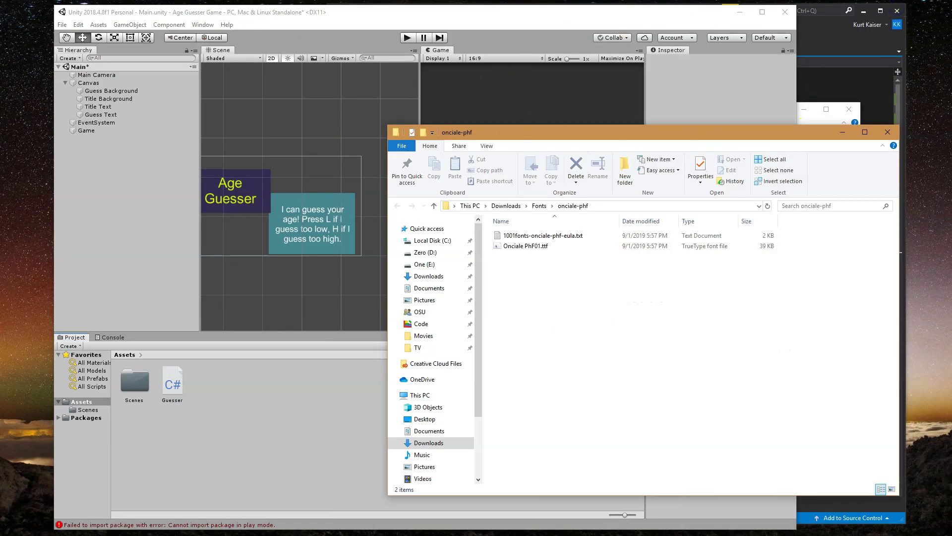
click(764, 11)
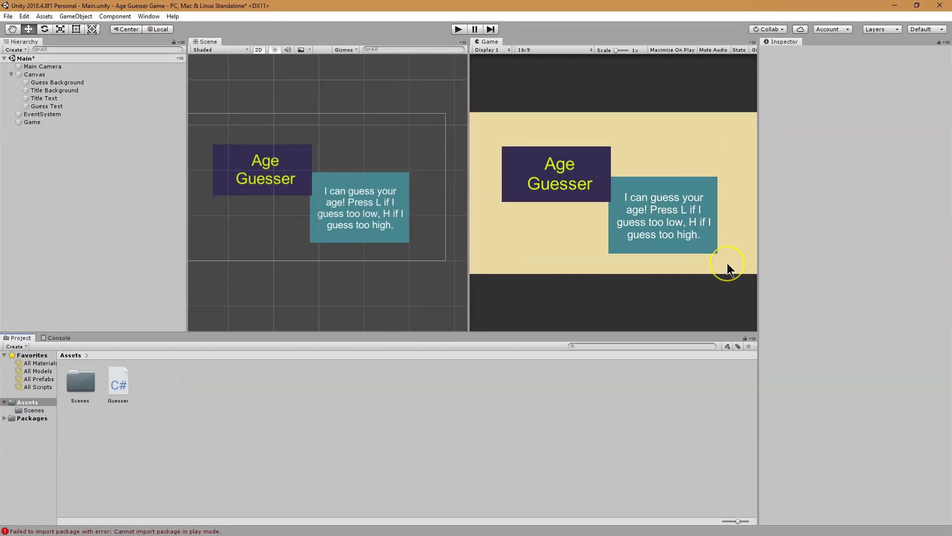
click(925, 8)
click(831, 152)
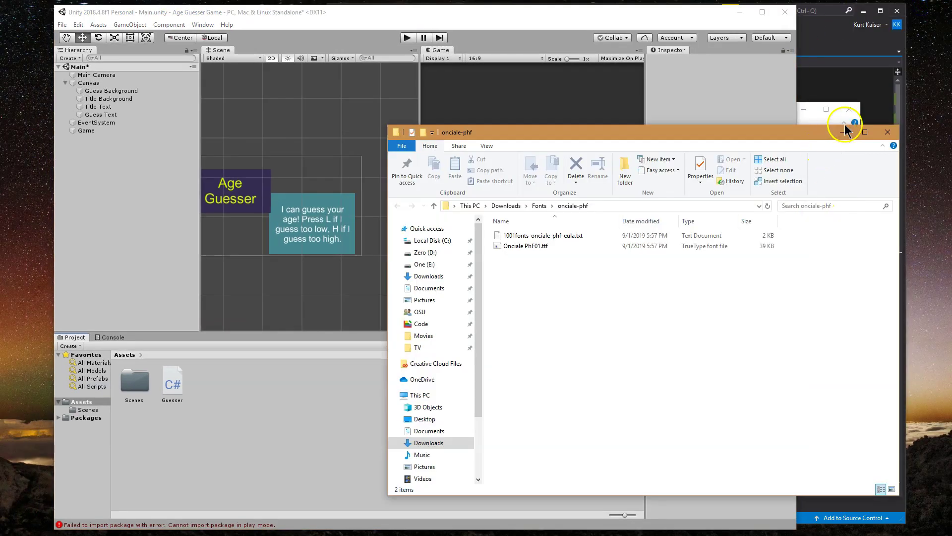
drag(523, 246, 299, 368)
drag(249, 391, 247, 391)
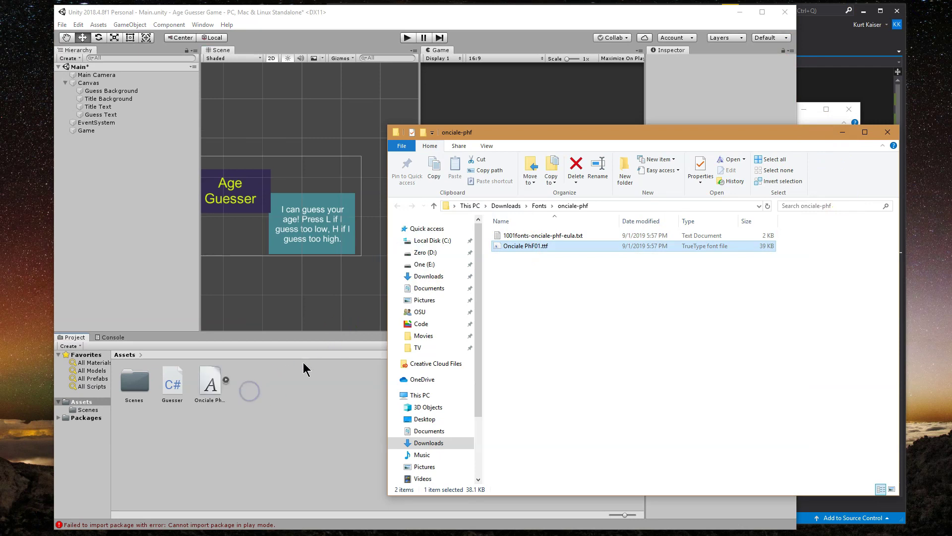
click(888, 132)
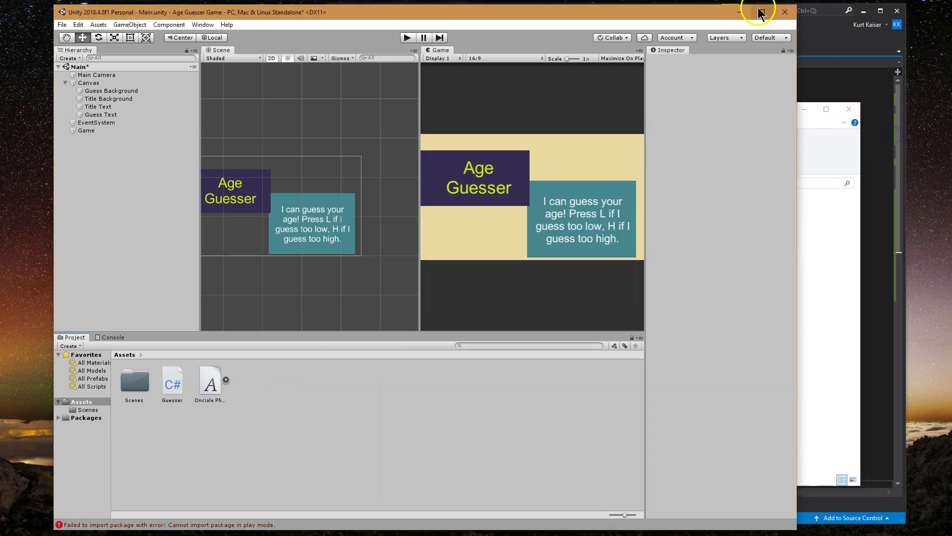
click(762, 12)
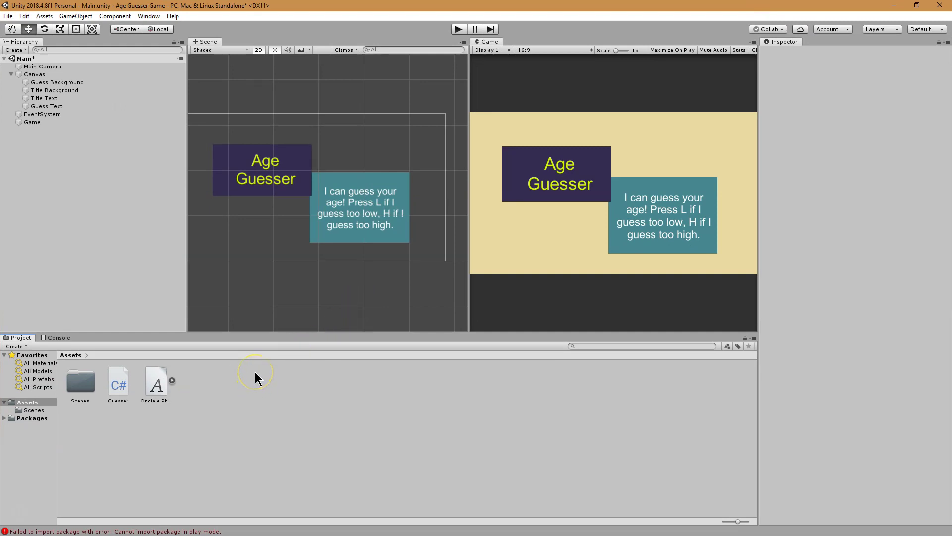
Search the Package Manager for "mesh" to check whether the TextMesh Pro package is installed.
click(146, 18)
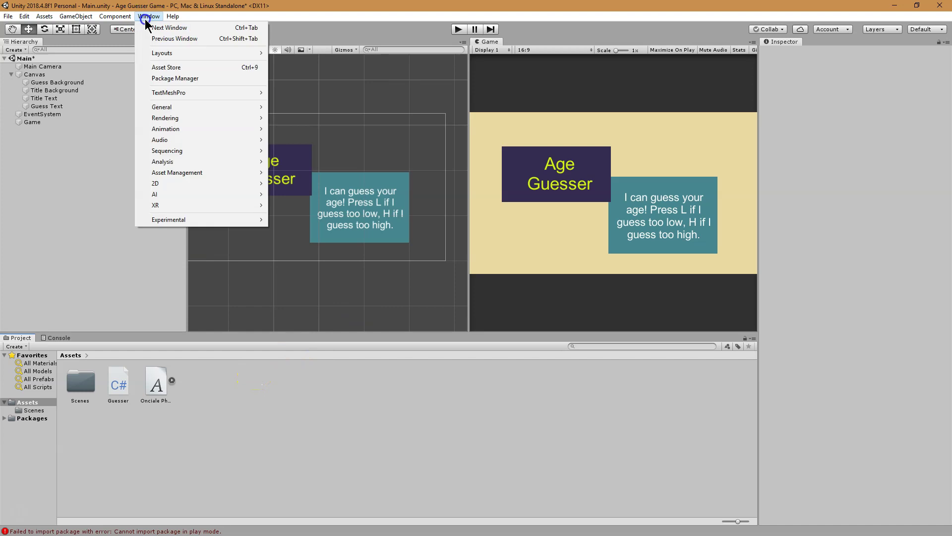
click(182, 94)
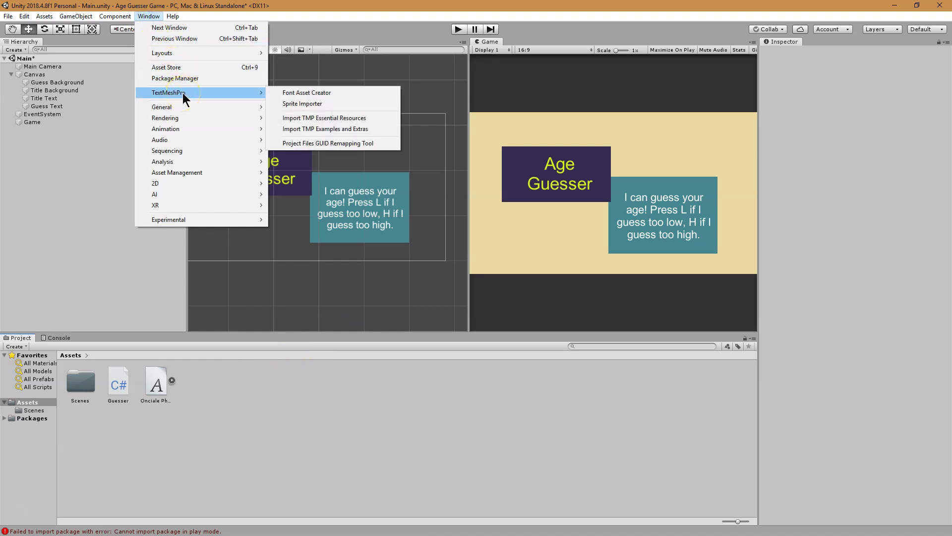
click(183, 80)
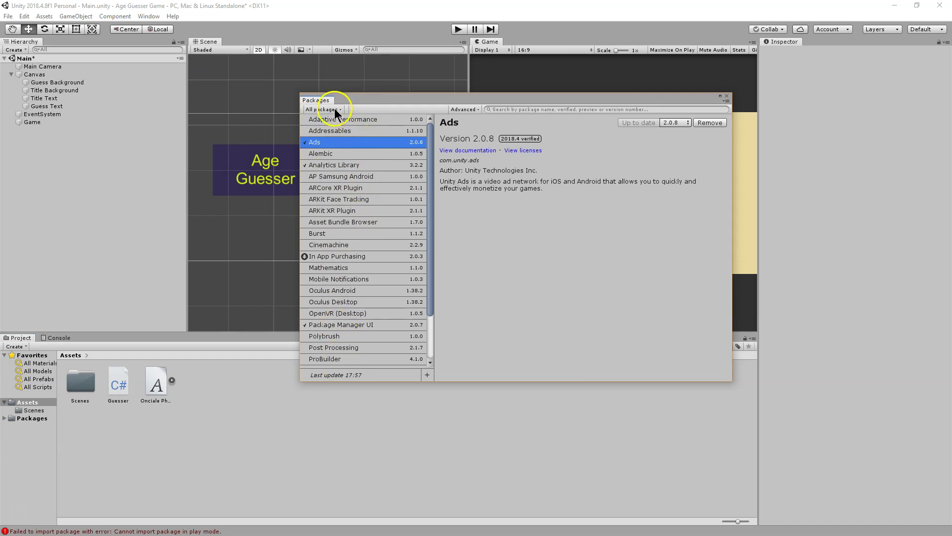
click(542, 109)
text(mesh)
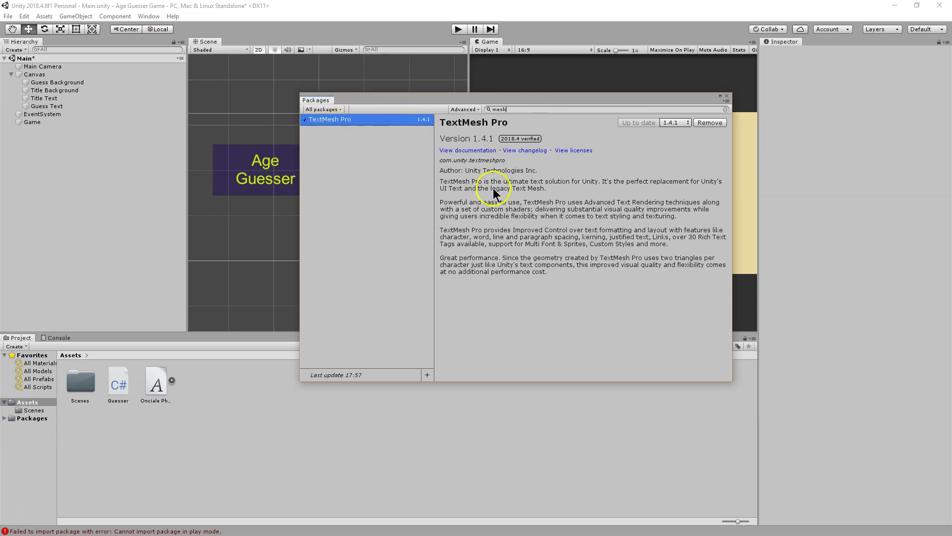
click(727, 96)
Open TextMeshPro's Font Asset Creator and import both TMP Essentials and TMP Examples & Extras into the project.
click(148, 16)
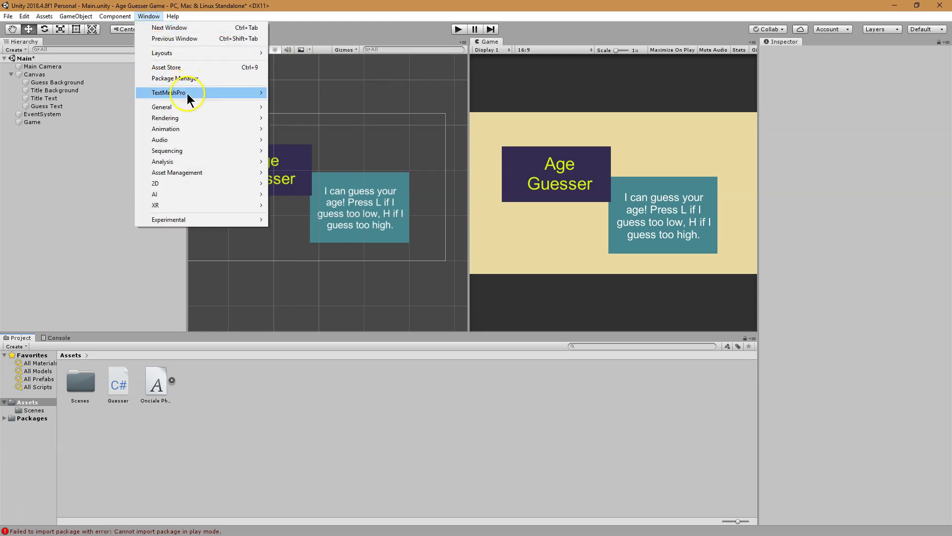
mouse_move(187, 93)
click(305, 94)
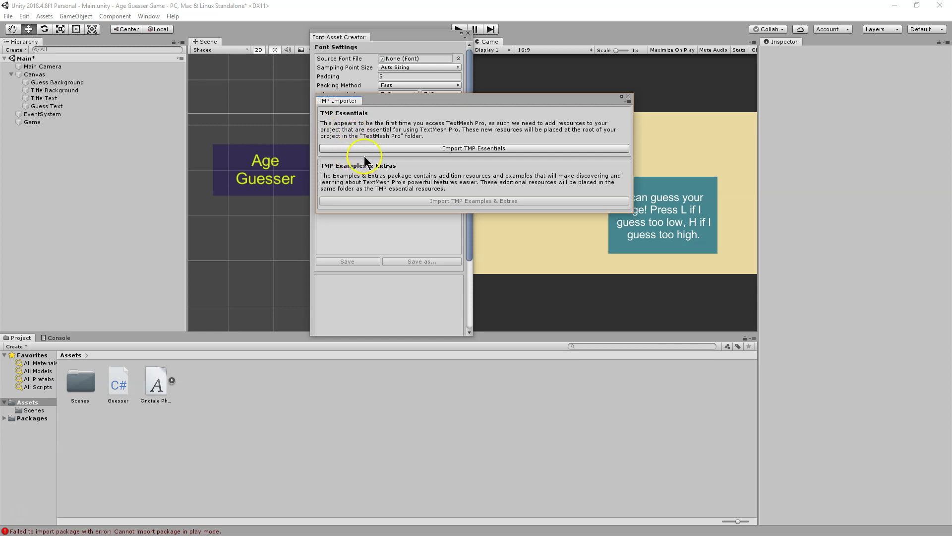
click(442, 151)
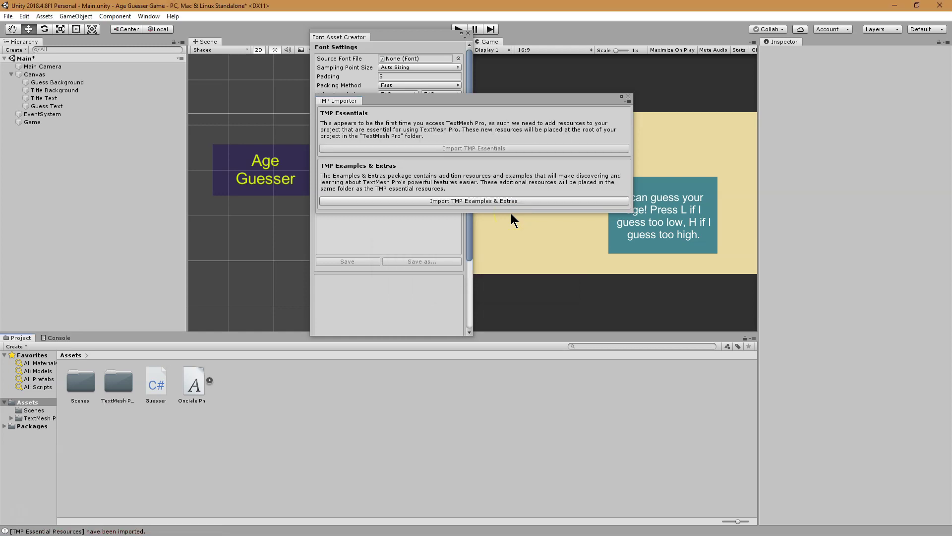
click(511, 200)
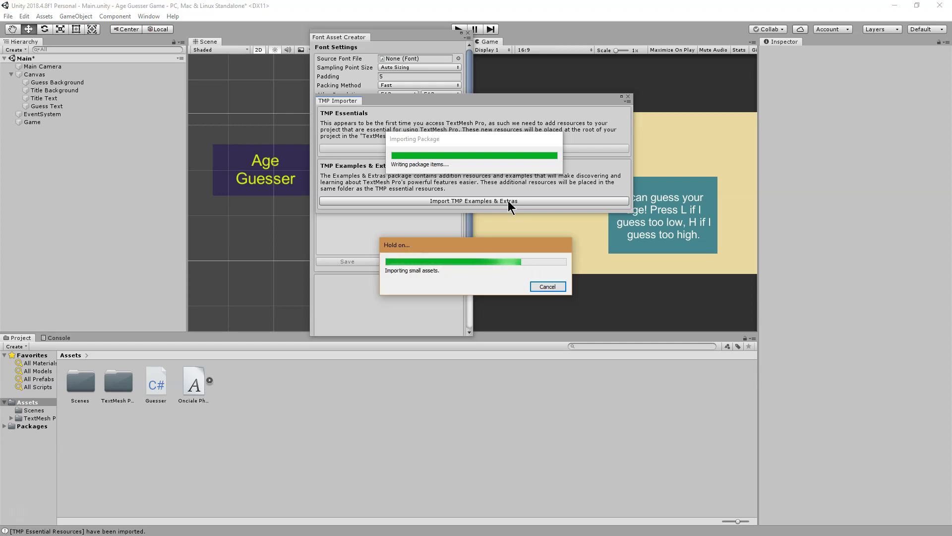
click(436, 130)
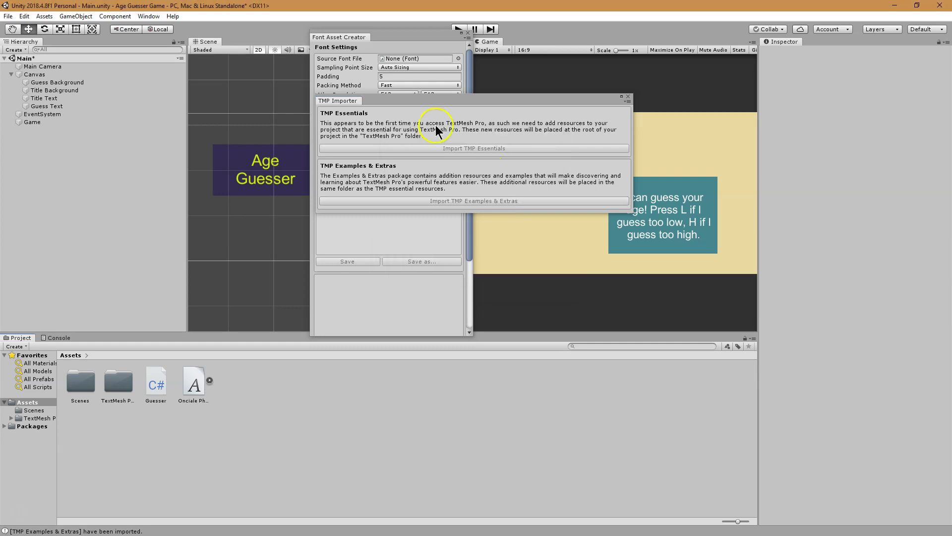
click(627, 98)
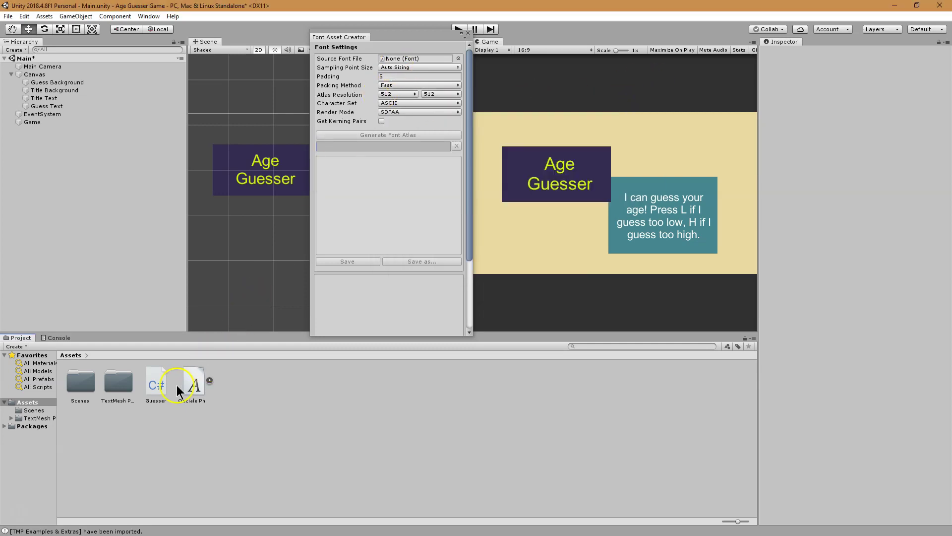
Generate a font atlas with Onciale PhF01 as the source font and save it as a font asset in Assets.
drag(194, 382, 393, 58)
click(409, 136)
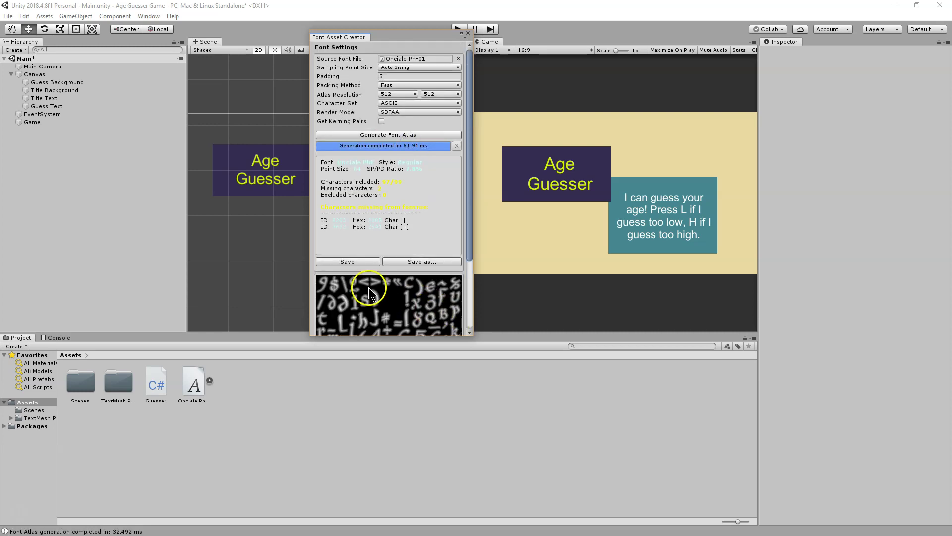
click(371, 260)
click(373, 273)
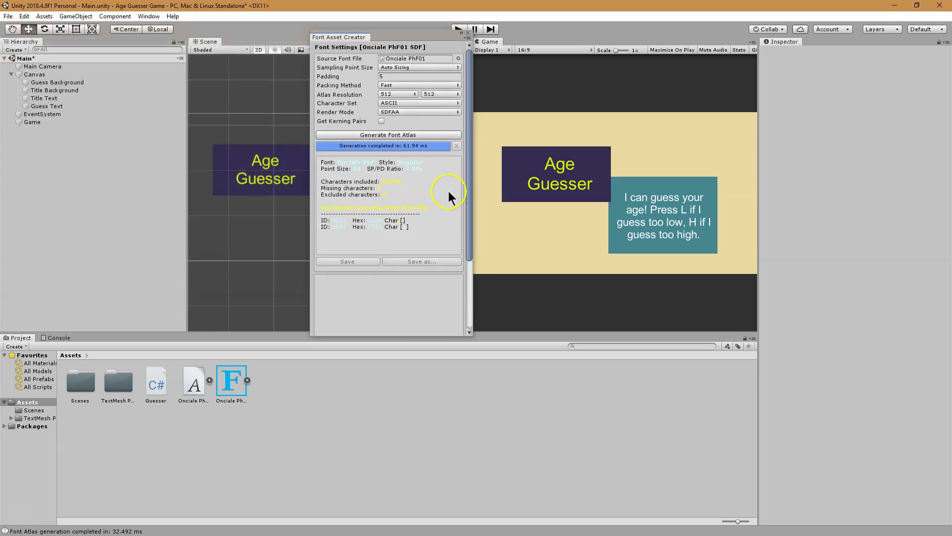
click(468, 33)
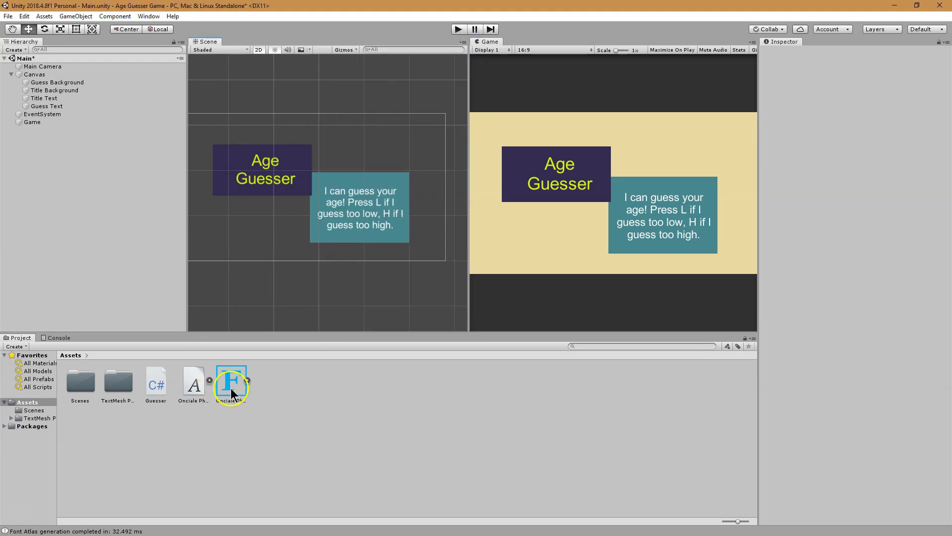
Add a TextMeshPro UI text object to the scene's Canvas.
right_click(48, 155)
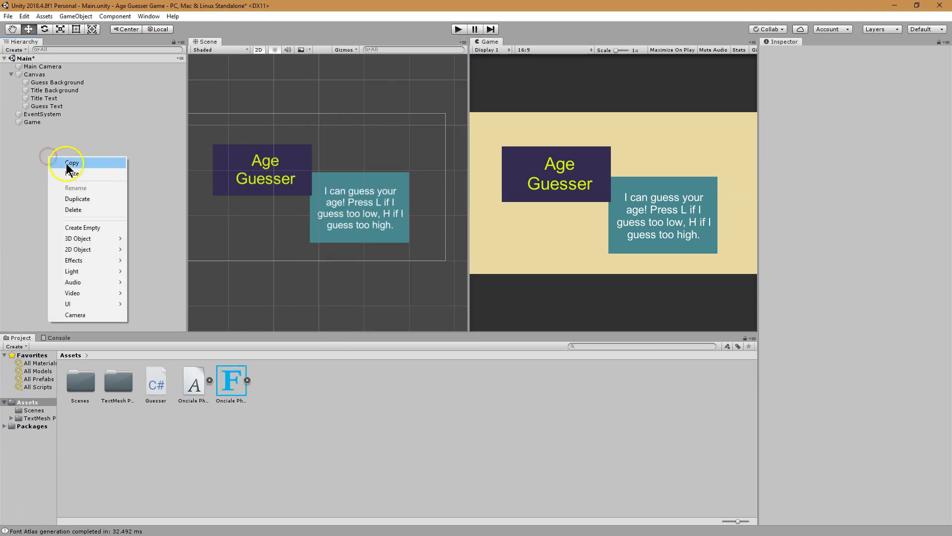
mouse_move(83, 303)
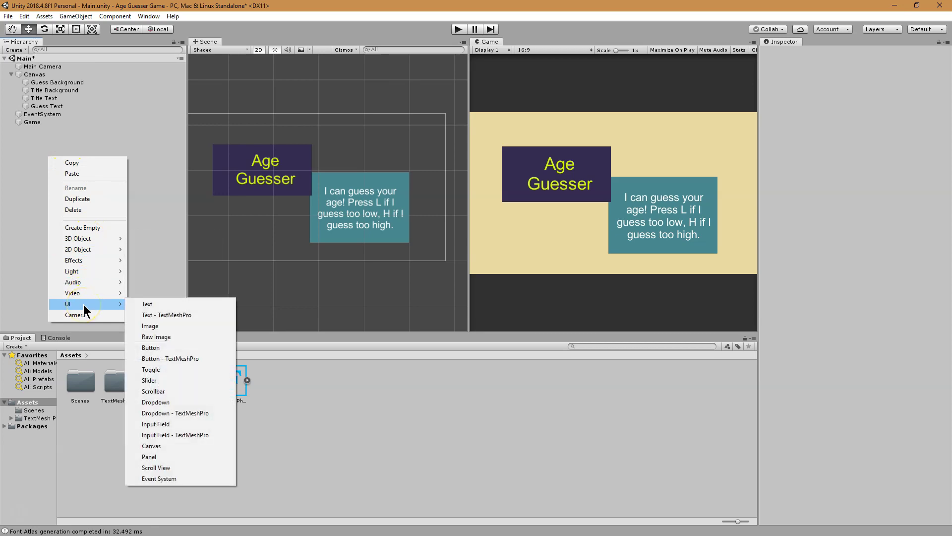
click(193, 316)
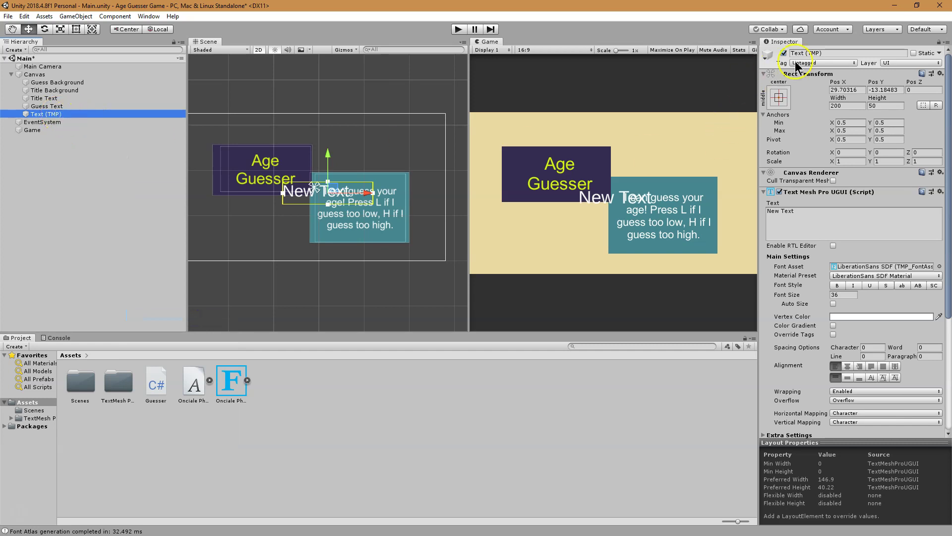
Rename the new TextMesh Pro text object as Title and set its height to 100.
click(837, 53)
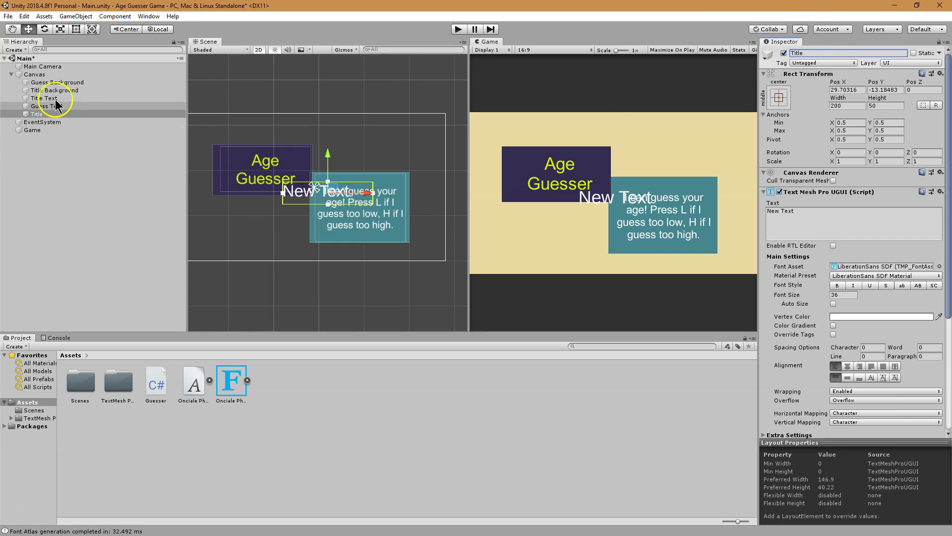
click(34, 99)
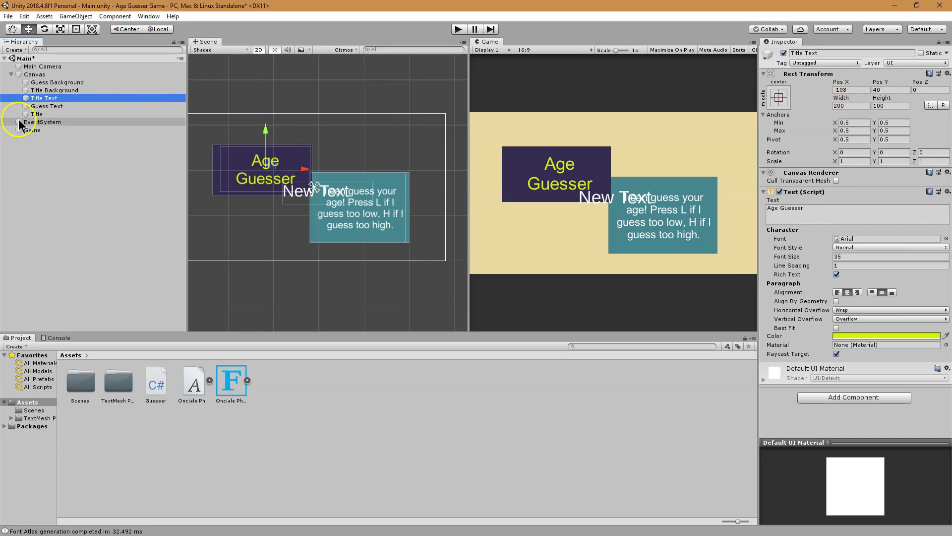
click(34, 114)
click(885, 105)
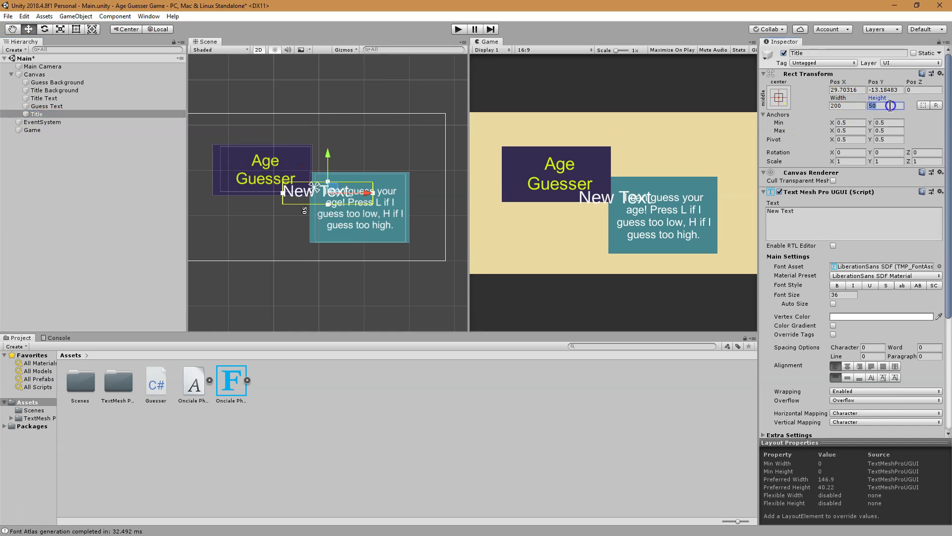
text(100)
key(Return)
Position the Title object over the title background at Pos X -110 and Pos Y 40.
click(850, 91)
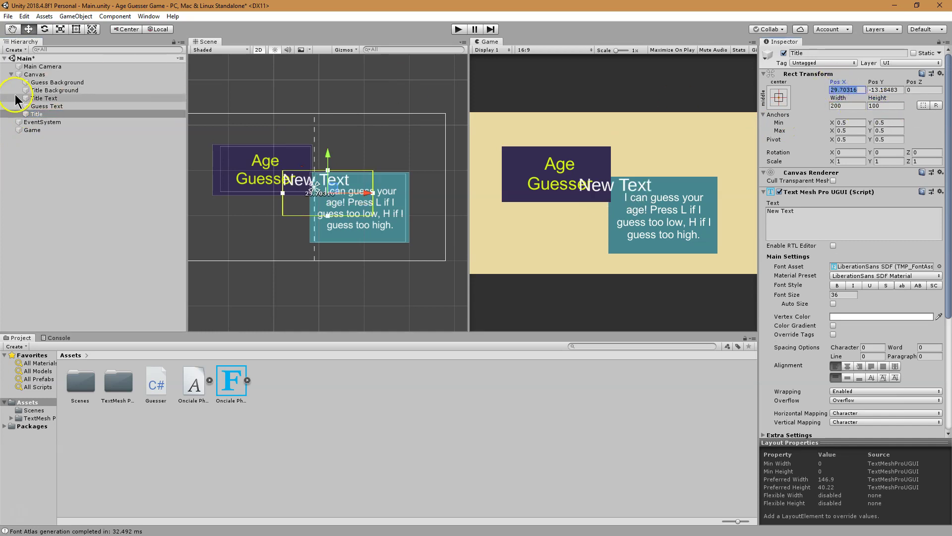
click(47, 90)
click(45, 122)
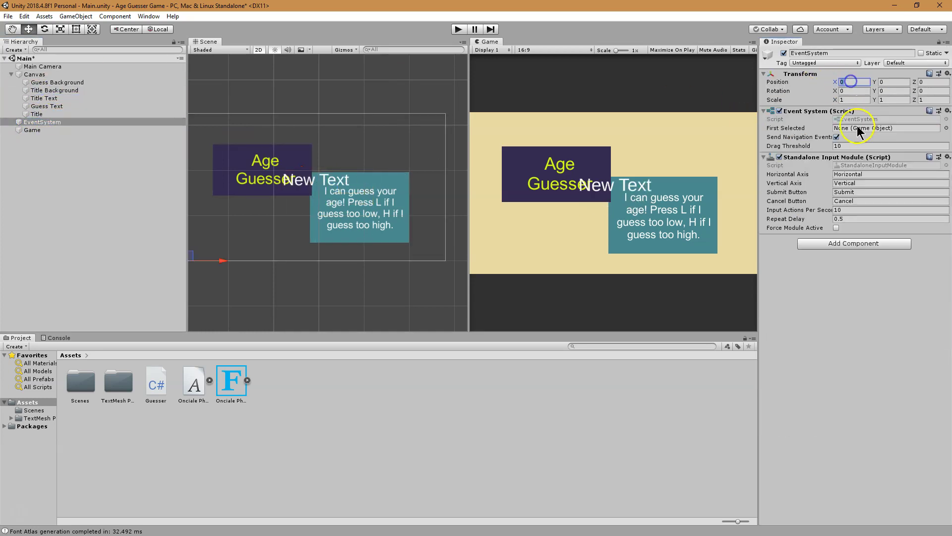
click(47, 114)
click(845, 91)
text(-110)
key(Return)
click(47, 90)
click(48, 114)
click(880, 90)
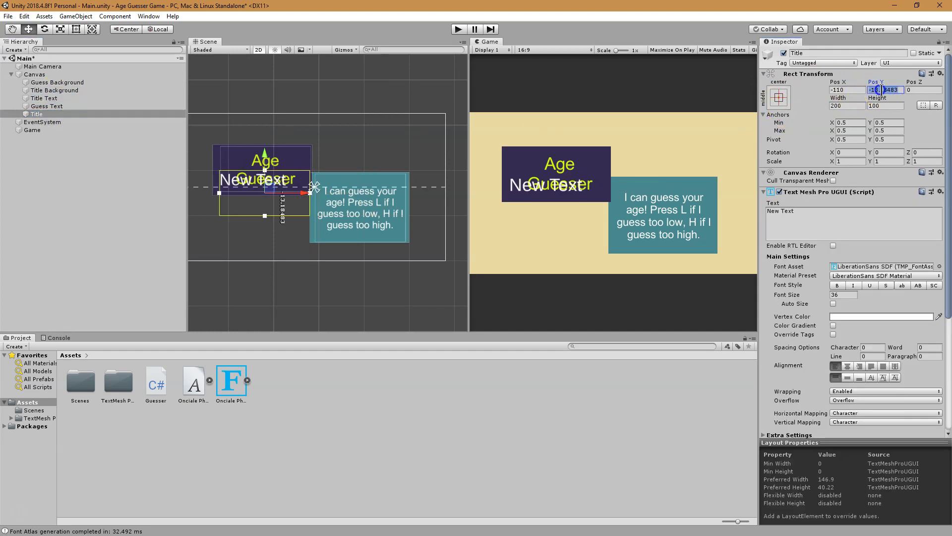
text(40)
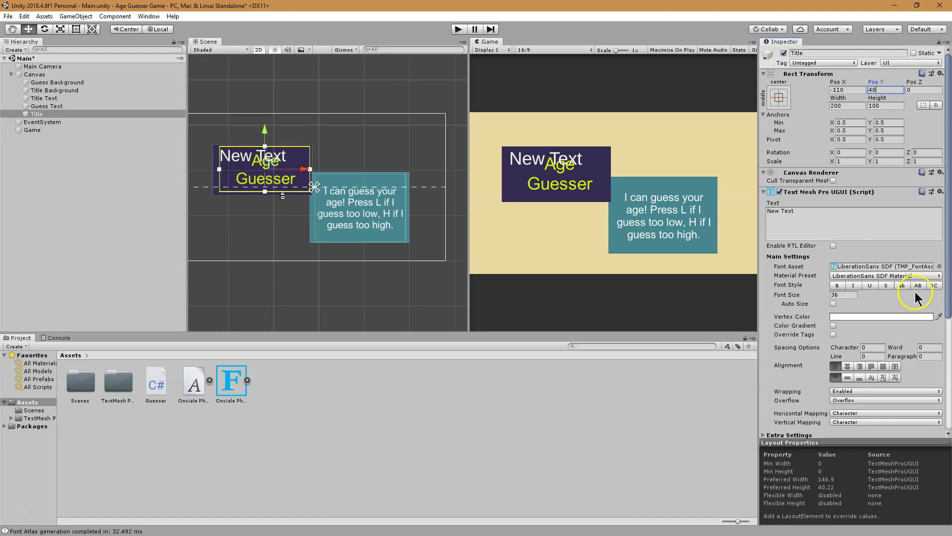
Compare the old Title Text's font size with that of the new Title object.
click(842, 295)
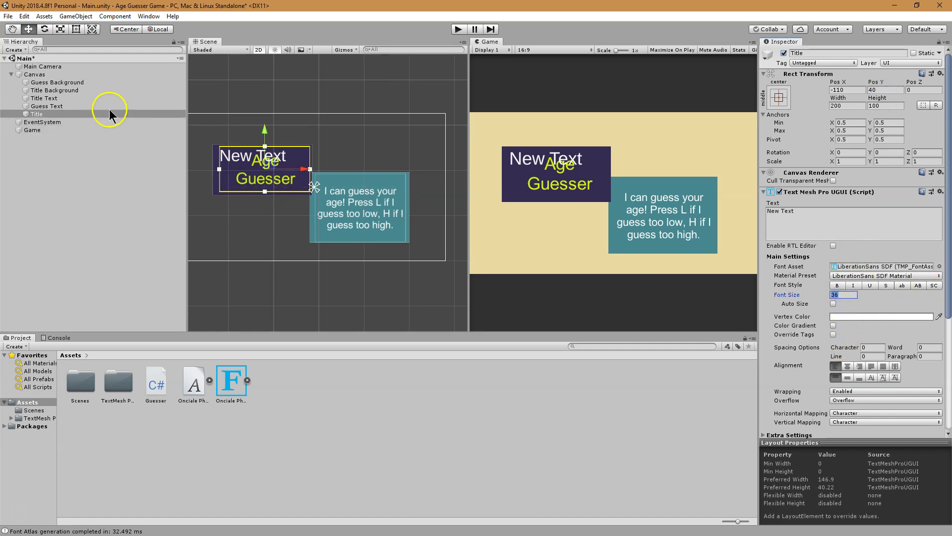
click(43, 90)
click(42, 98)
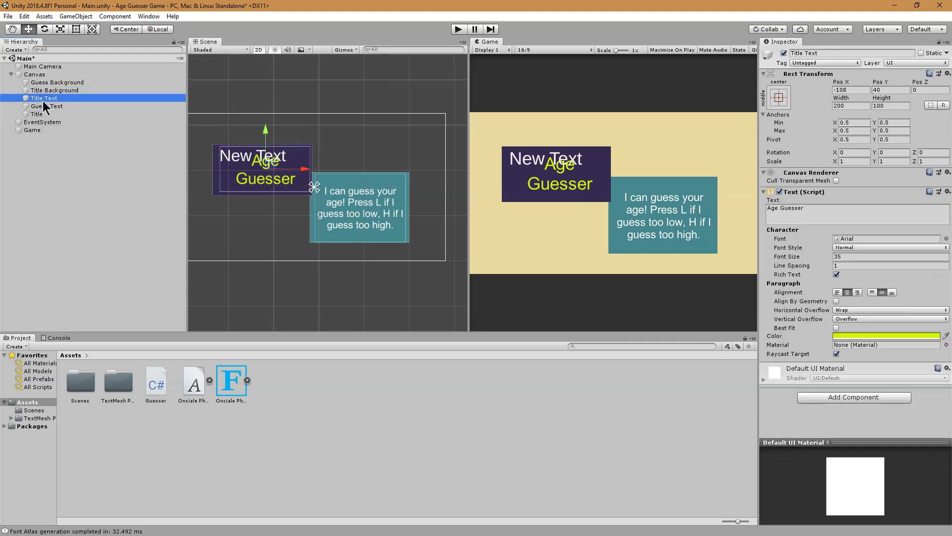
click(50, 114)
click(836, 292)
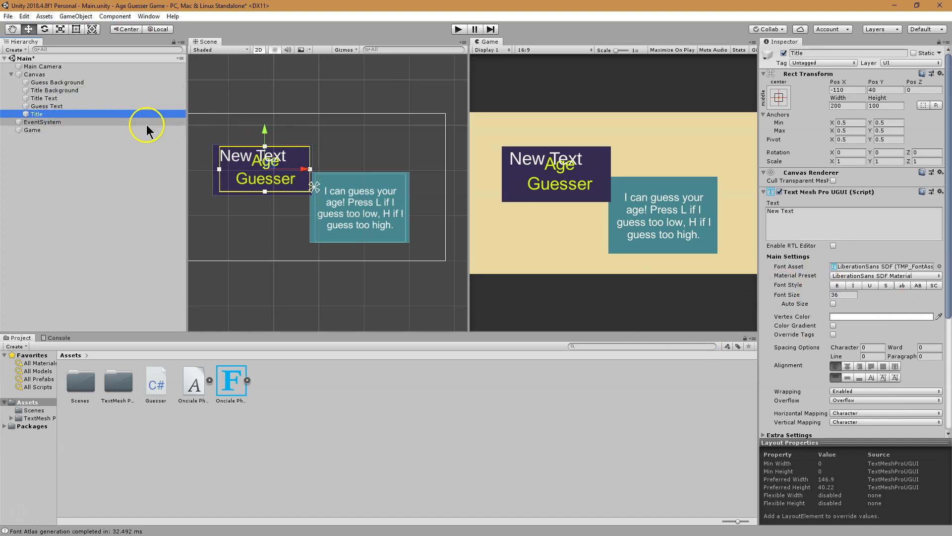
Delete the old Title Text object and rename the Title object as Title Text.
click(43, 98)
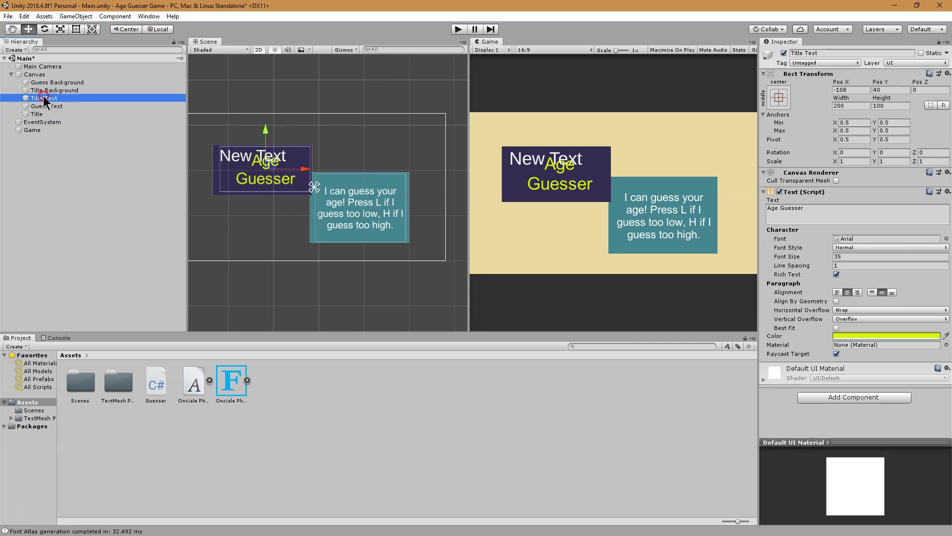
right_click(43, 98)
click(74, 151)
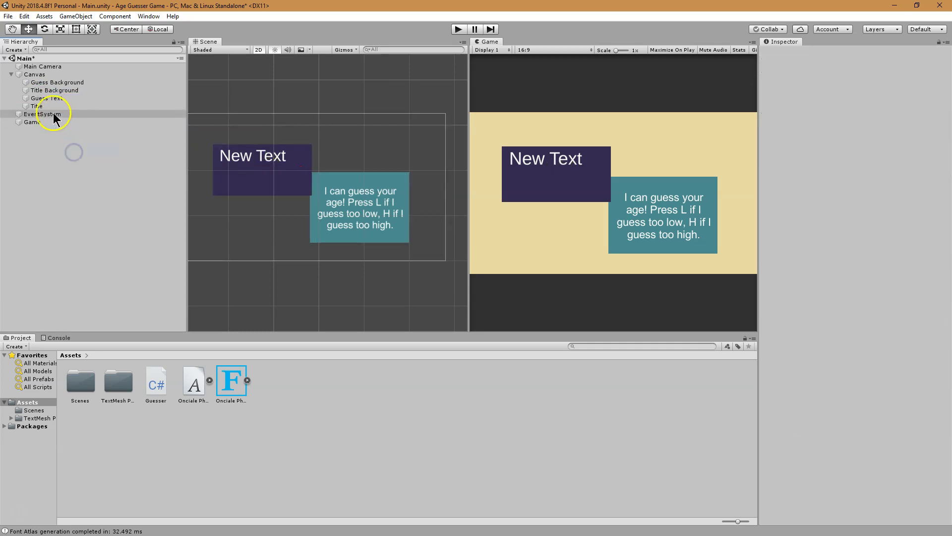
click(42, 106)
click(837, 52)
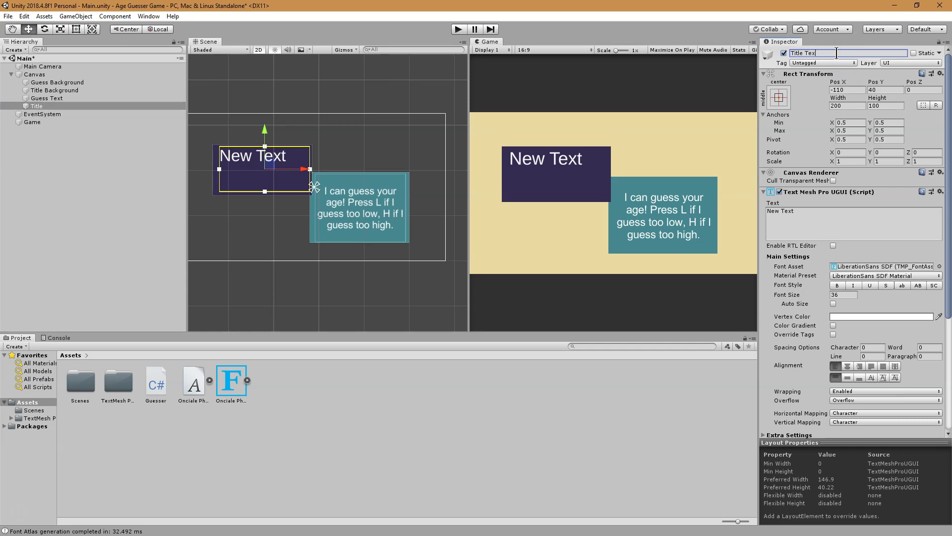
text(Title Text)
click(794, 225)
click(876, 268)
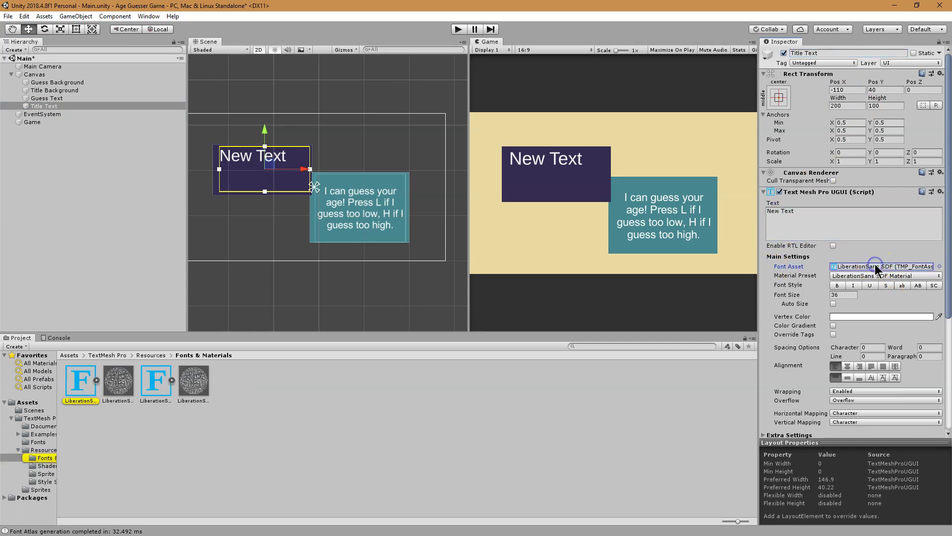
click(874, 276)
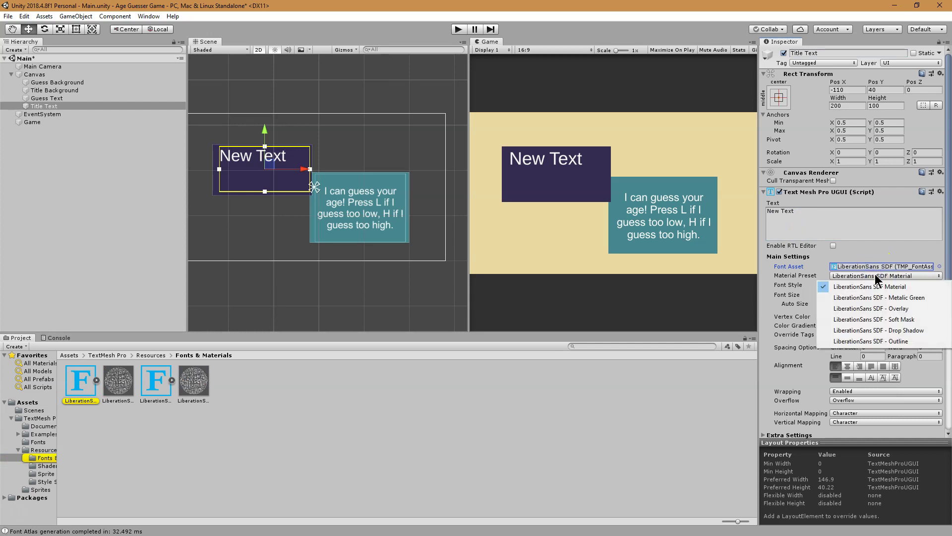
click(880, 266)
double_click(879, 266)
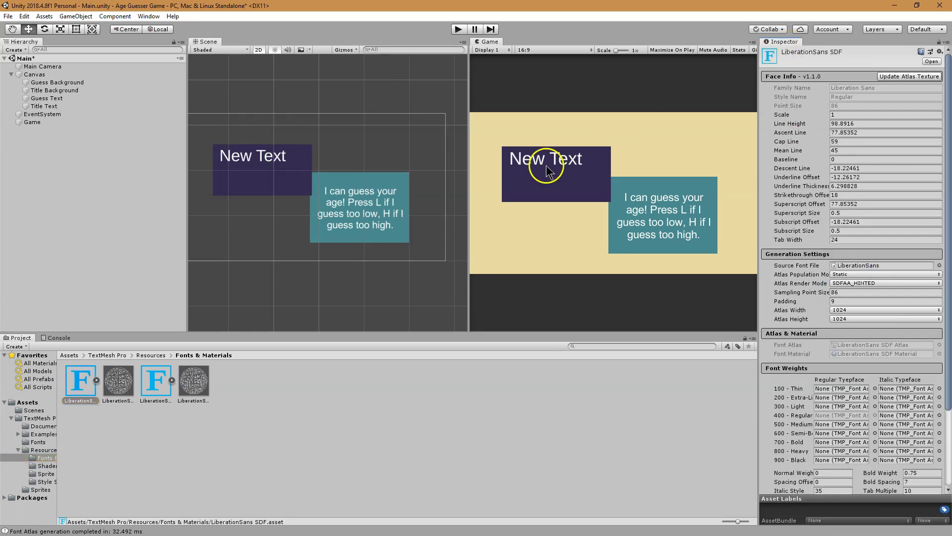
click(28, 106)
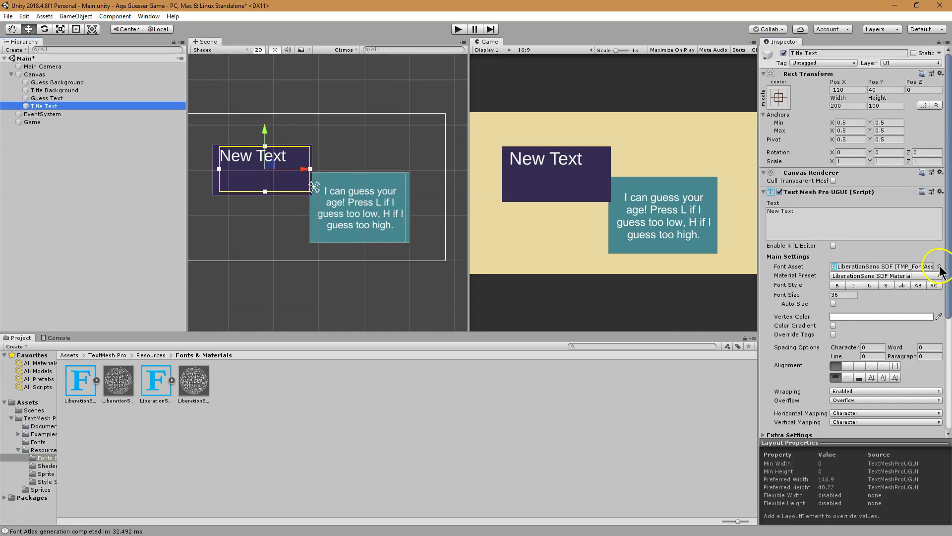
Assign the Onciale PhF01 SDF font asset to the Title Text and return to the project's Assets folder.
click(939, 267)
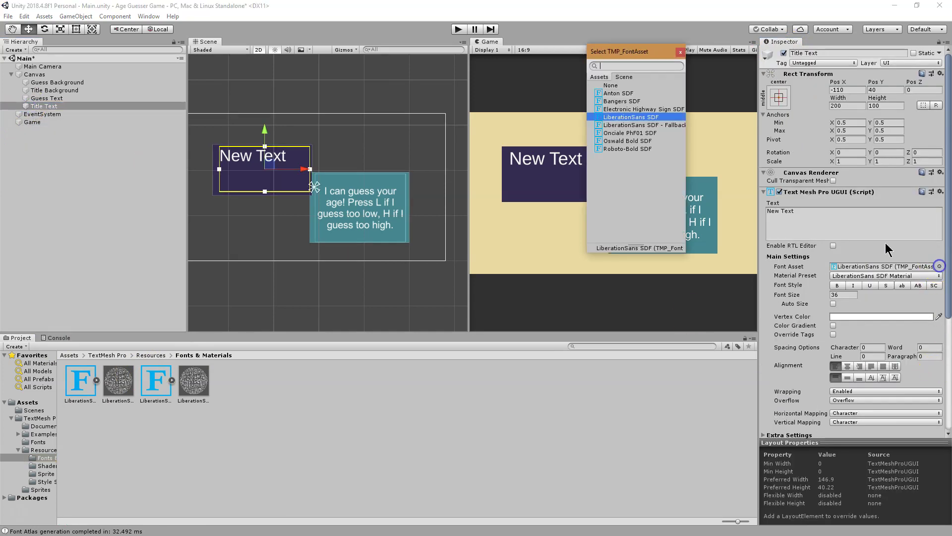
click(645, 132)
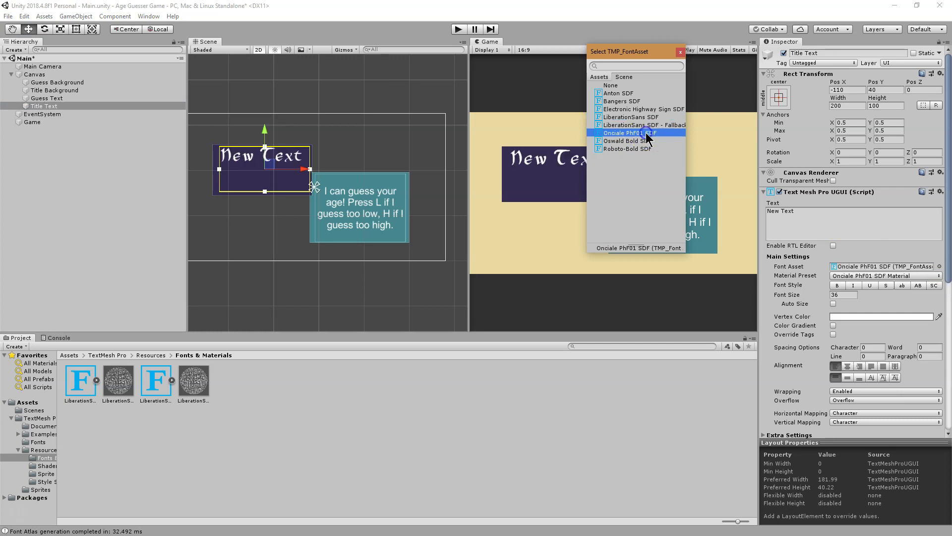
double_click(646, 133)
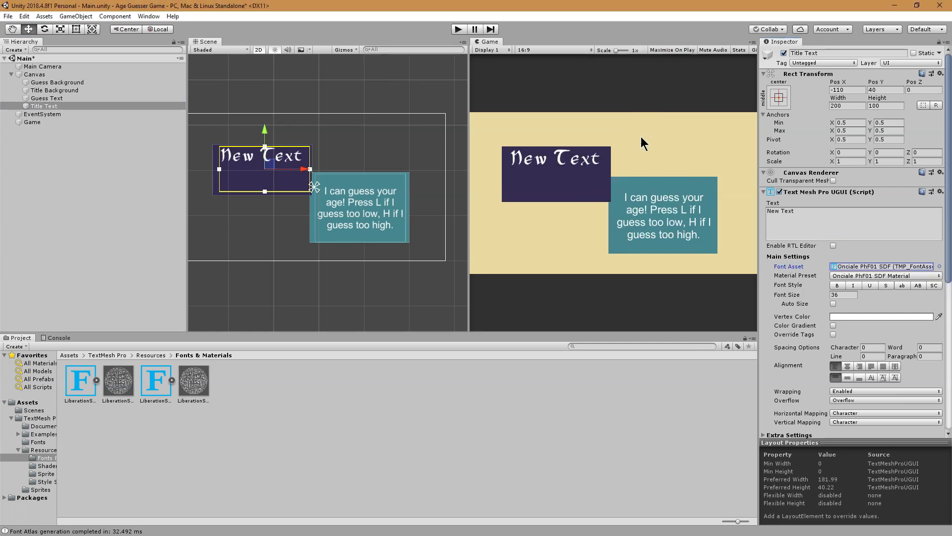
click(35, 417)
click(28, 401)
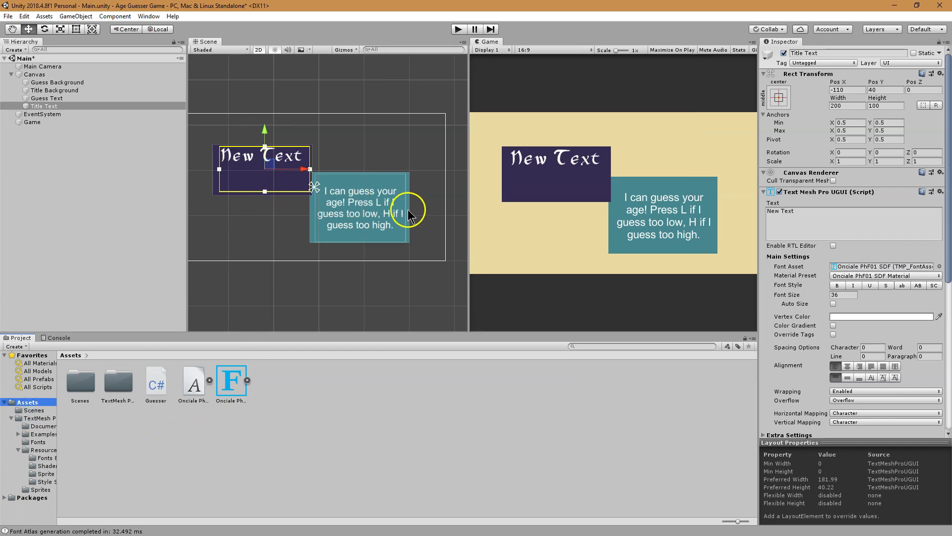
Set the Title Text's font size to 45 and centre its text horizontally and vertically.
click(843, 296)
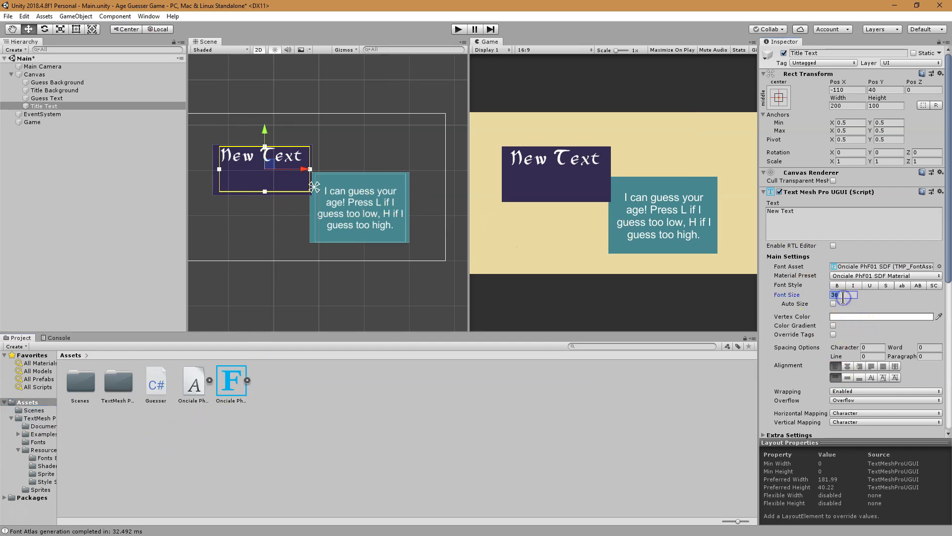
text(55)
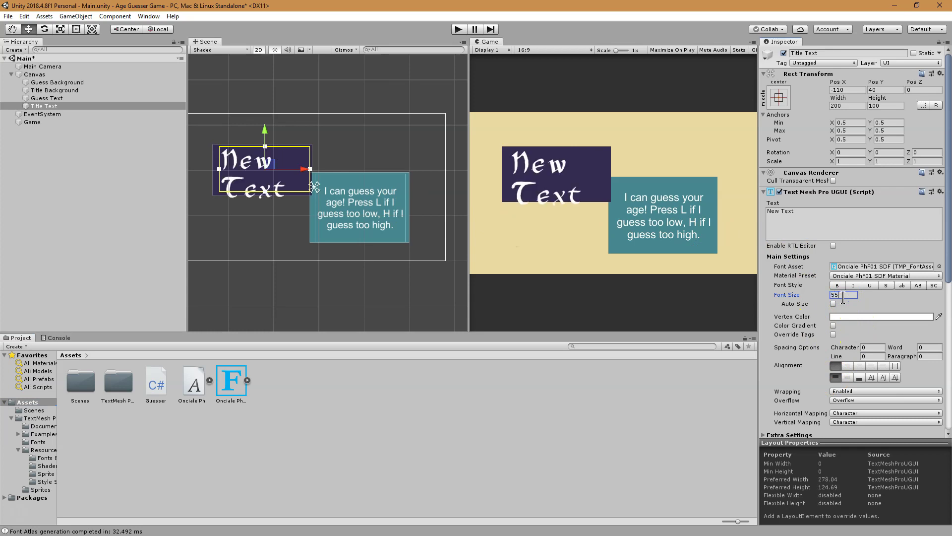
key(BackSpace)
key(BackSpace)
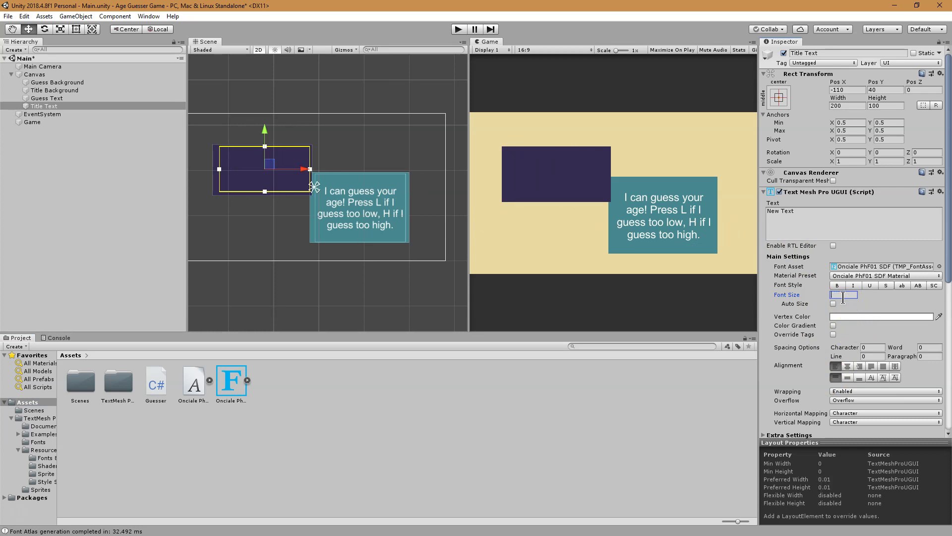
text(45)
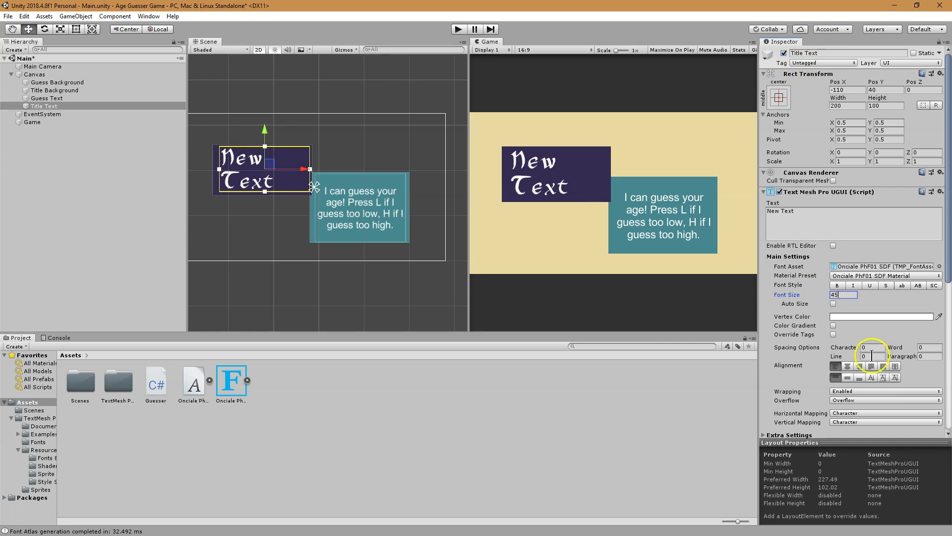
click(847, 366)
click(848, 377)
Rename the Title Text object as Age Guesser.
click(853, 53)
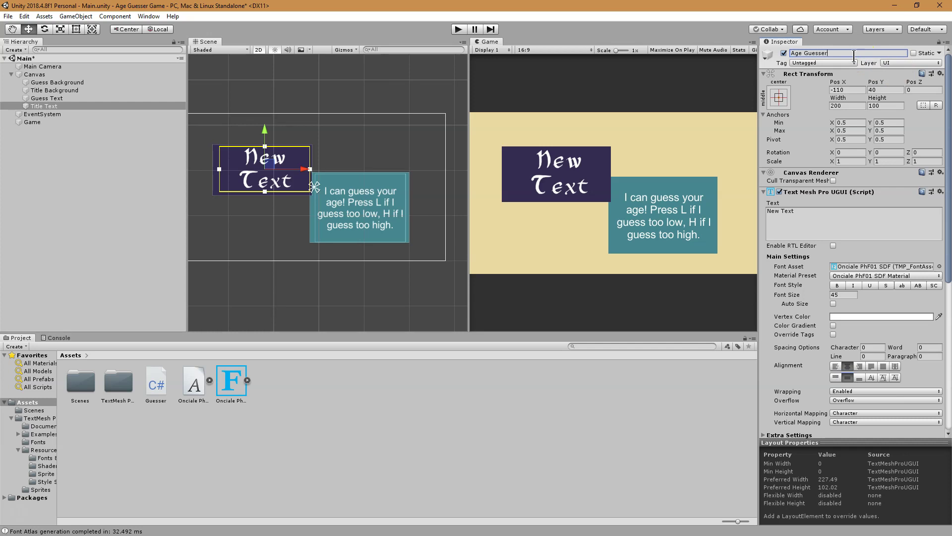
click(656, 392)
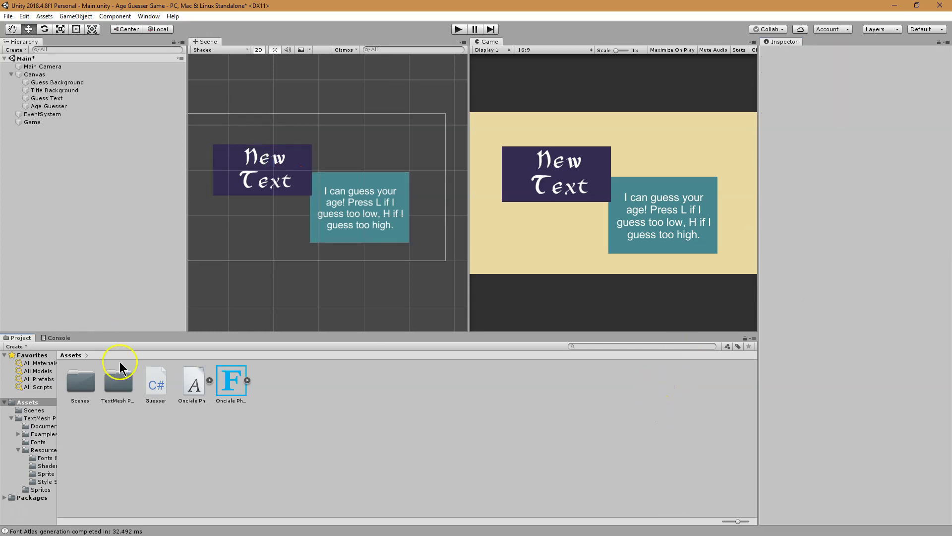
Rename the Guess Text object as Story Text.
click(47, 97)
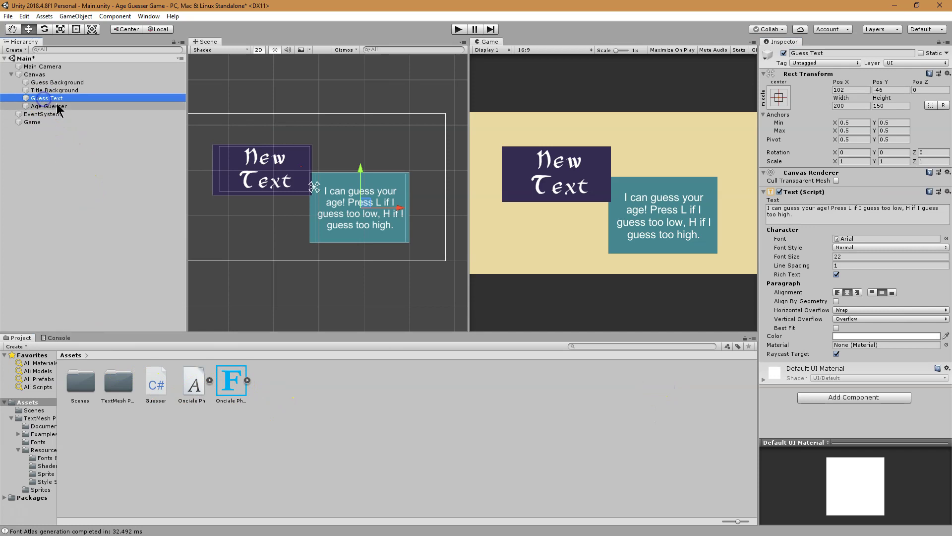
click(832, 52)
text(Te)
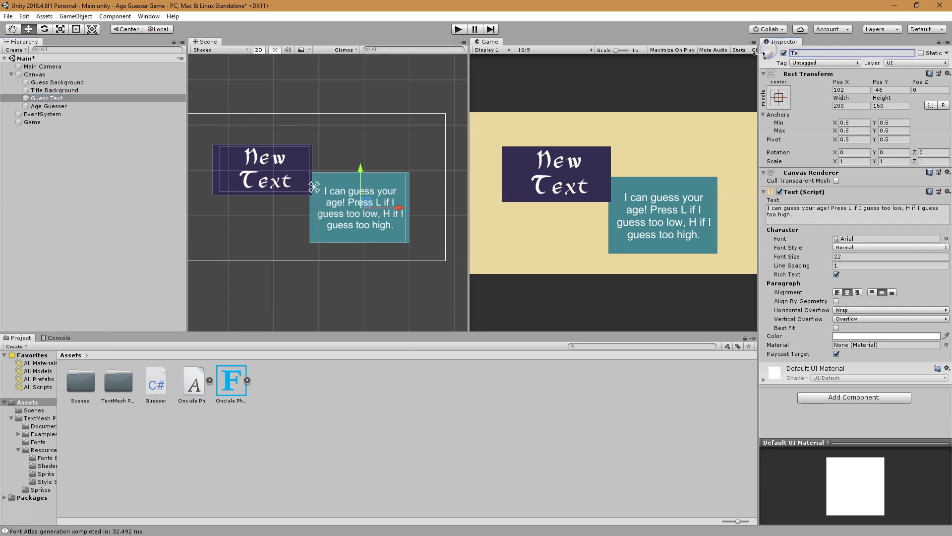
click(819, 53)
text(Story Text)
Rename the Age Guesser object as Title Text and set its displayed text to "Age Guesser".
click(48, 106)
click(803, 54)
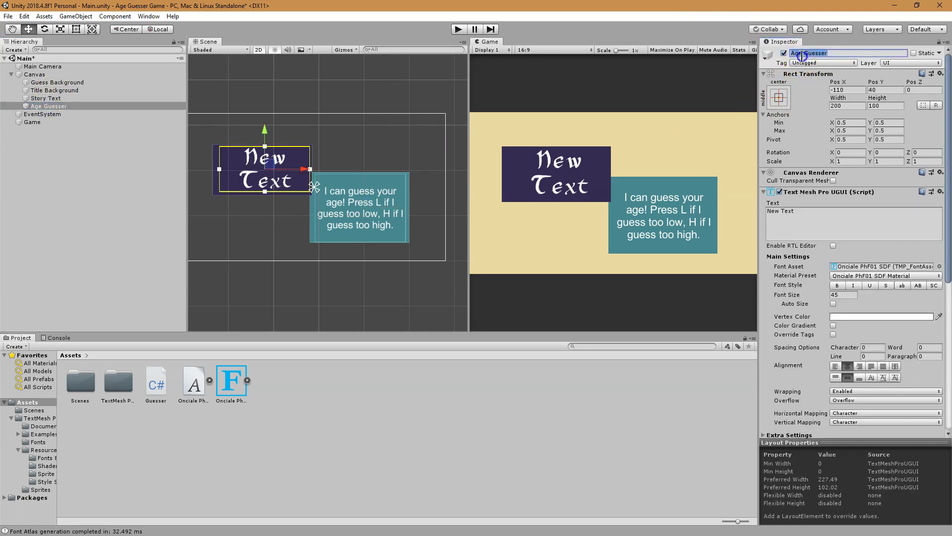
text(Title Text)
click(799, 220)
text(Age )
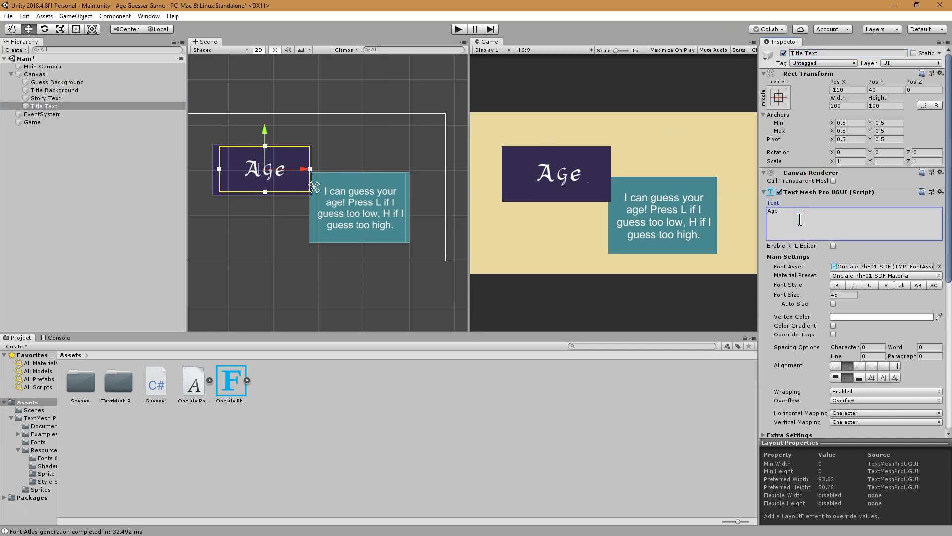
text(Guesser)
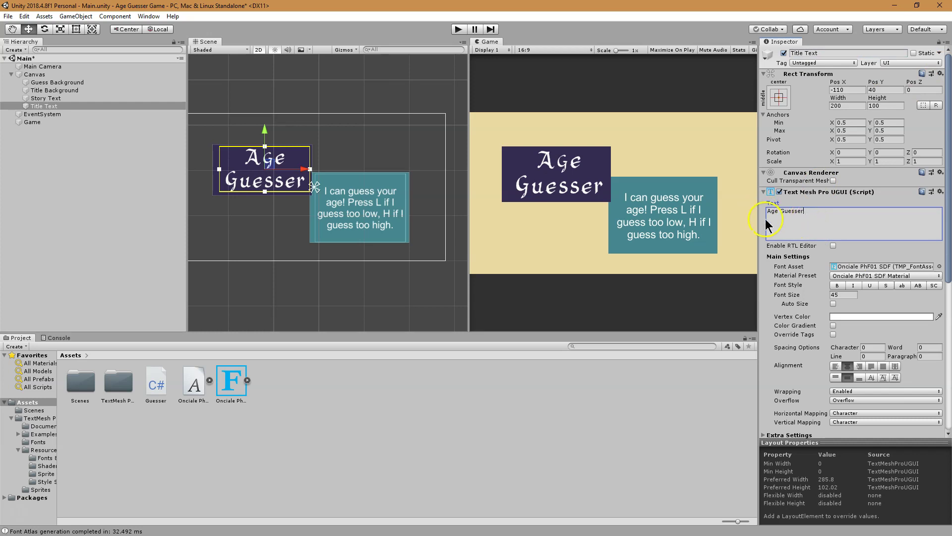
Set the Title Text's font size to 40 and make it bold.
click(839, 295)
text(43)
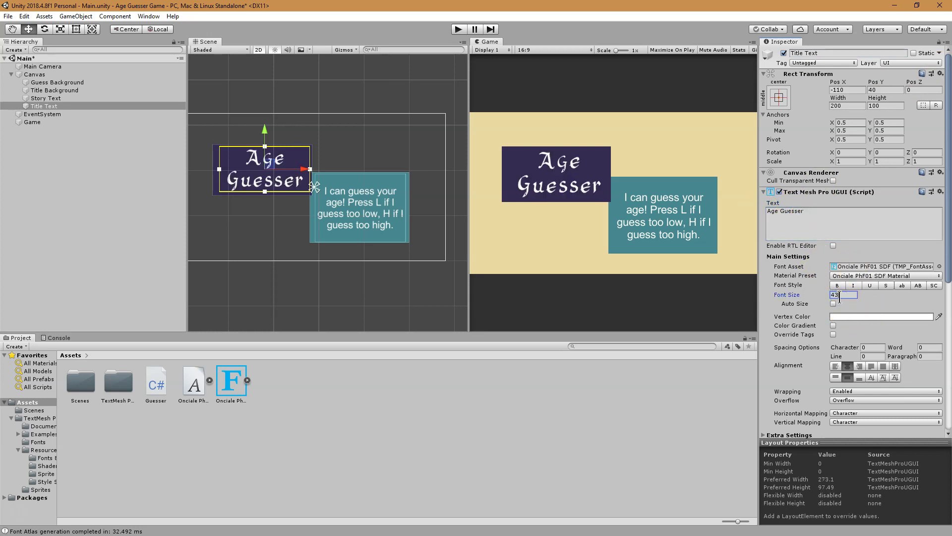
key(BackSpace)
text(0)
click(837, 286)
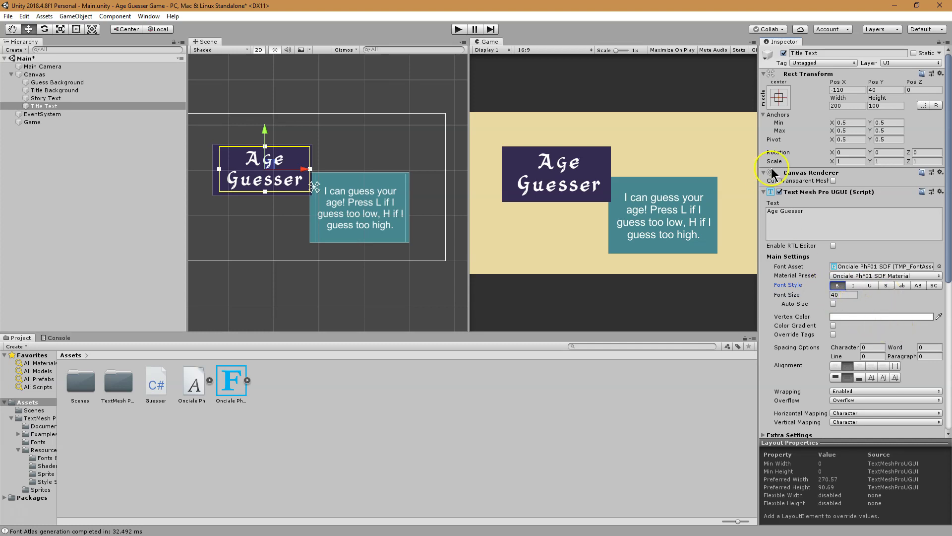
Set the face color of the title text's Onciale PhF01 SDF material to orange (FF851C).
scroll(783, 94, down, 4)
scroll(796, 287, down, 3)
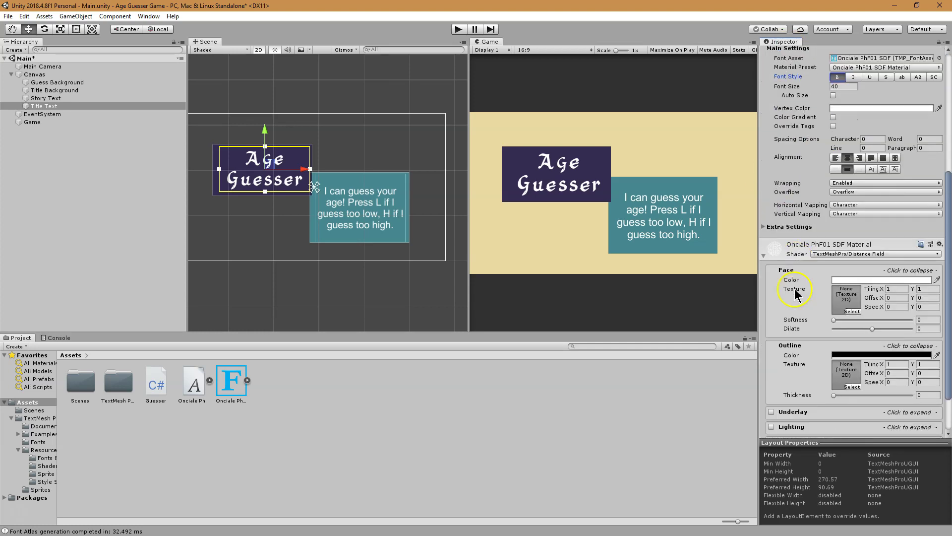
click(764, 255)
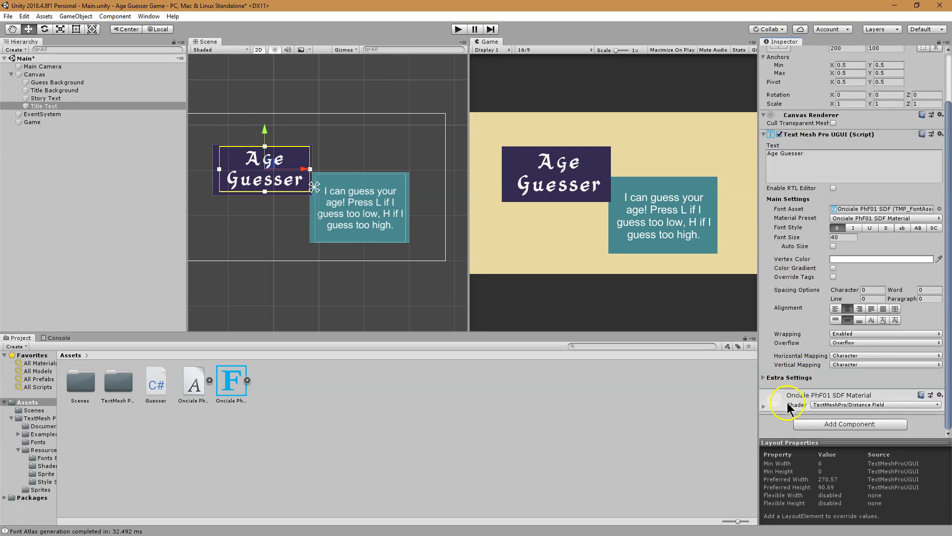
click(764, 406)
scroll(788, 365, down, 5)
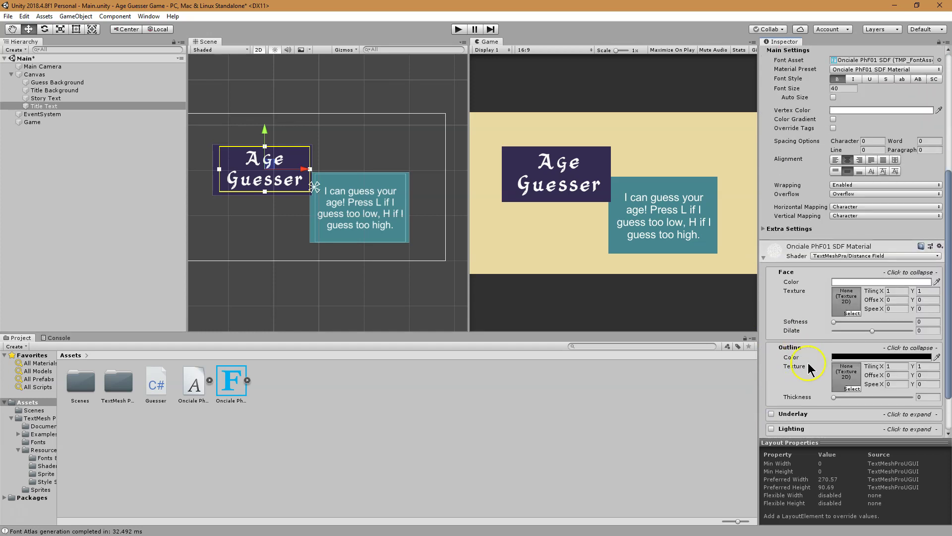
click(871, 286)
drag(771, 342, 746, 326)
click(789, 270)
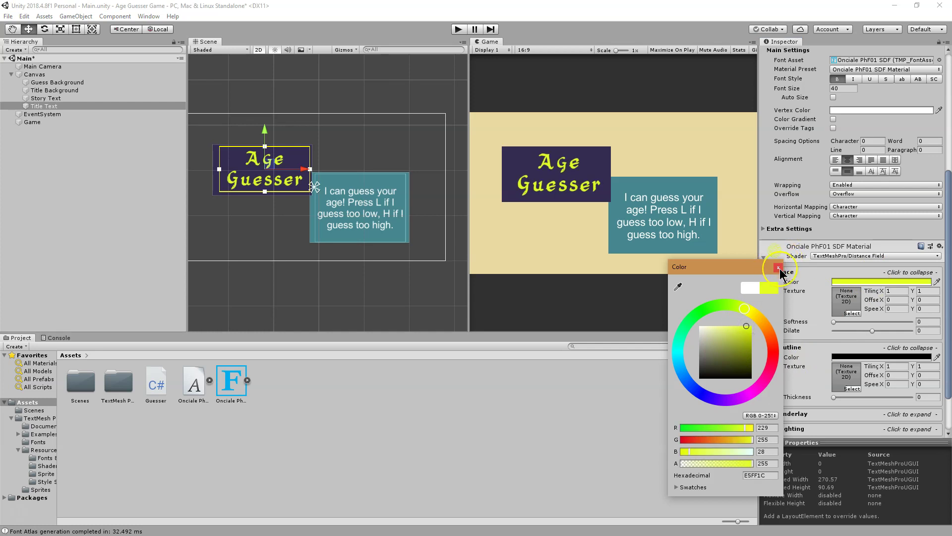
drag(767, 339, 769, 337)
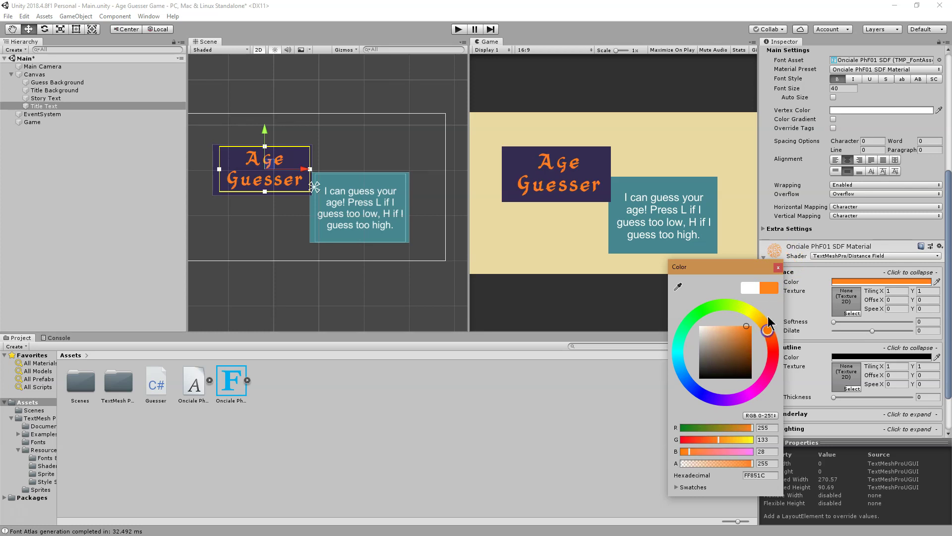
click(833, 297)
Open the title material's outline color for review and set the outline thickness to 0.332.
scroll(867, 302, down, 3)
click(867, 303)
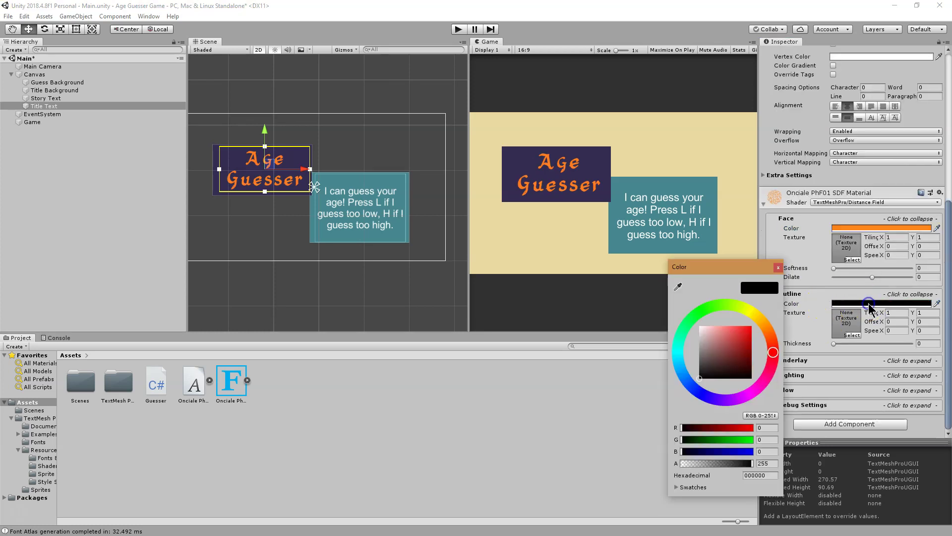
drag(770, 332, 766, 375)
click(777, 268)
drag(834, 344, 859, 344)
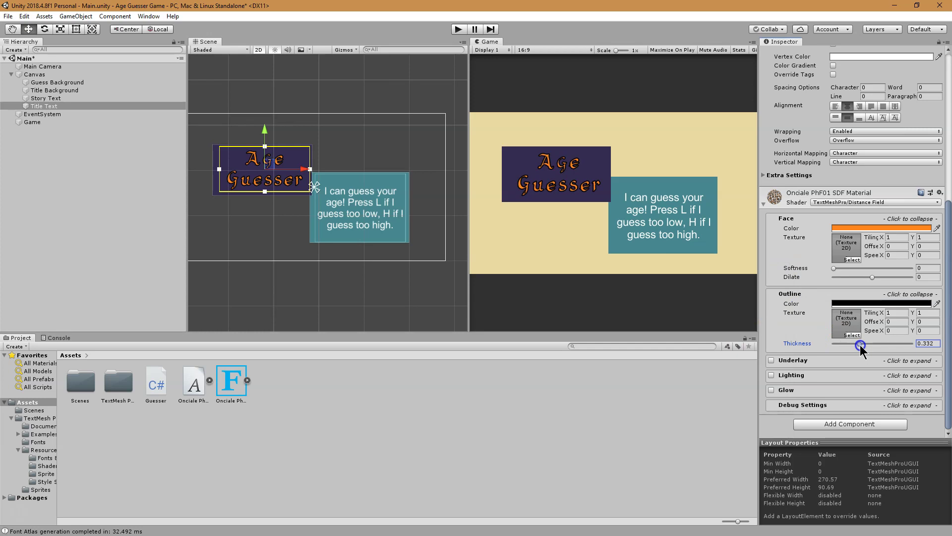
Set the title material's outline color to red (FF0000).
click(862, 301)
mouse_move(770, 362)
mouse_down()
mouse_move(743, 397)
mouse_move(704, 396)
mouse_move(779, 324)
mouse_move(774, 356)
mouse_up()
click(941, 311)
click(918, 303)
click(761, 475)
text(FF0000)
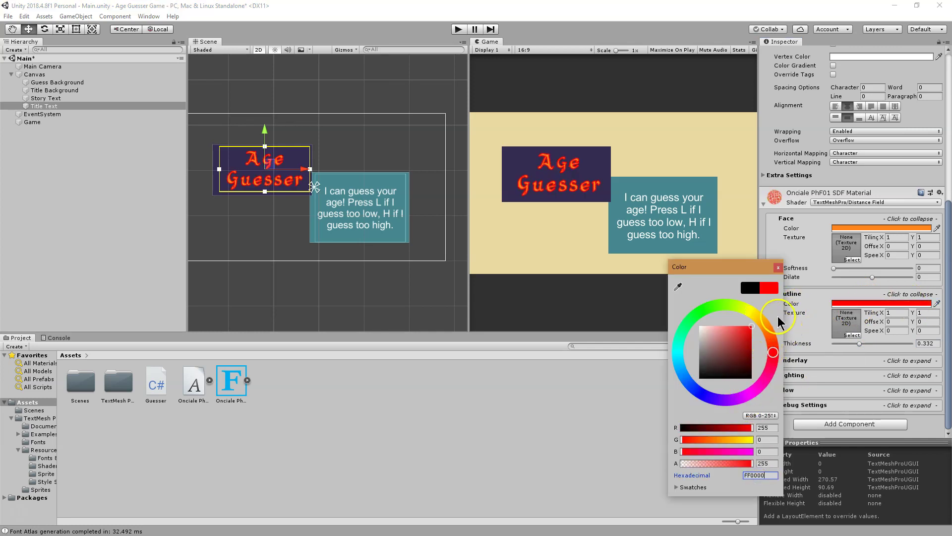
Recolor the title material's outline blue-violet and set its thickness to 0.256.
scroll(857, 301, up, 3)
click(873, 355)
drag(706, 394, 715, 398)
click(778, 268)
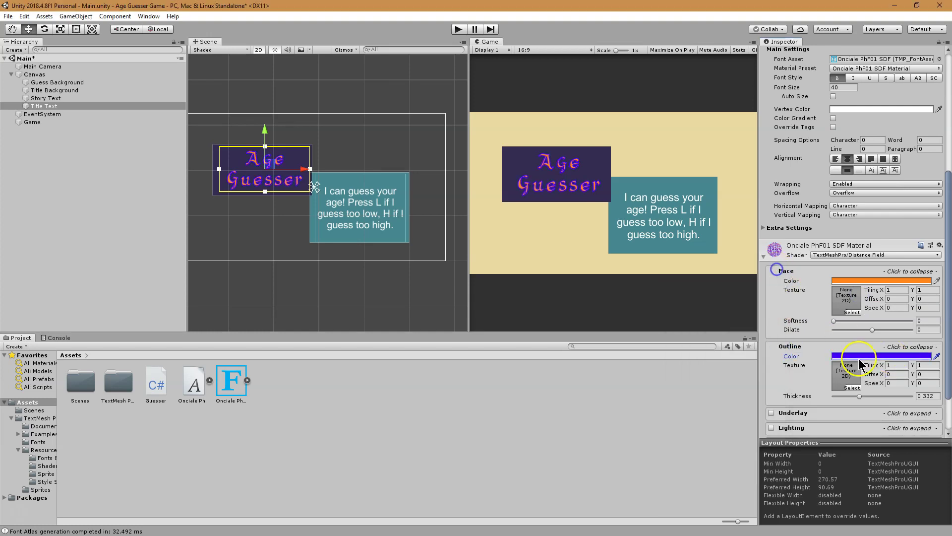
scroll(784, 317, down, 2)
click(859, 343)
mouse_move(859, 344)
mouse_down()
mouse_move(890, 347)
mouse_move(853, 351)
mouse_up()
Enable the Lighting effect on the title material and expand its settings, after checking the Underlay options.
click(784, 360)
scroll(794, 335, down, 2)
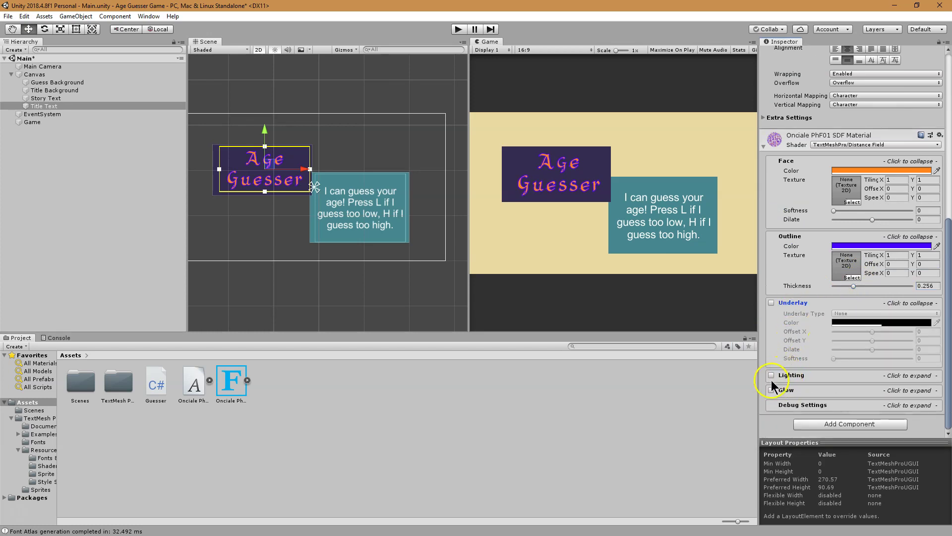
click(793, 303)
click(771, 375)
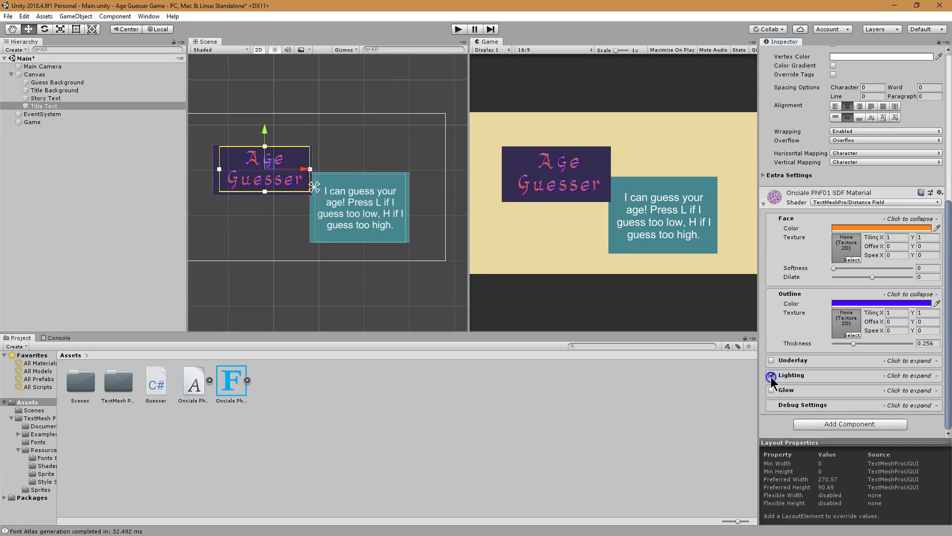
scroll(521, 186, up, 5)
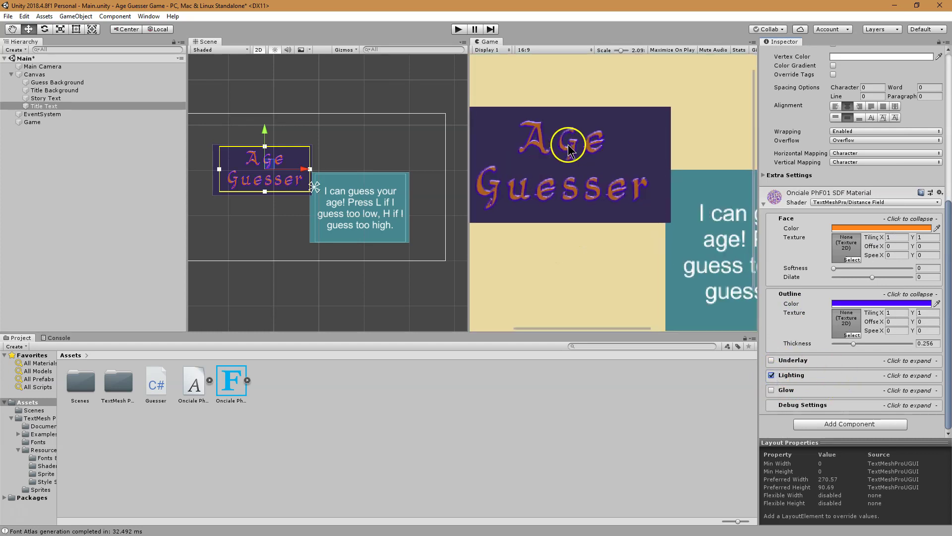
click(829, 375)
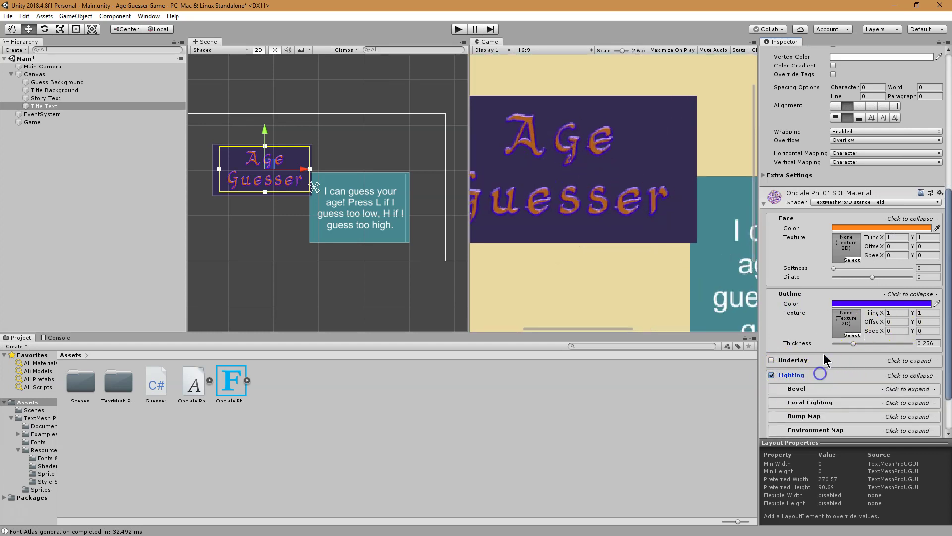
Set the specular color in the title material's Local Lighting to yellow (EEFF13).
scroll(828, 350, down, 3)
click(816, 347)
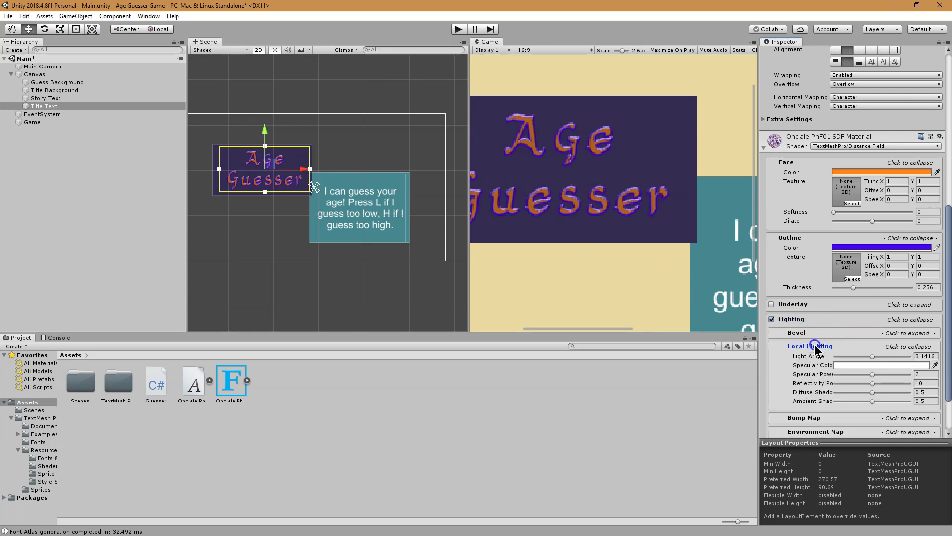
click(895, 365)
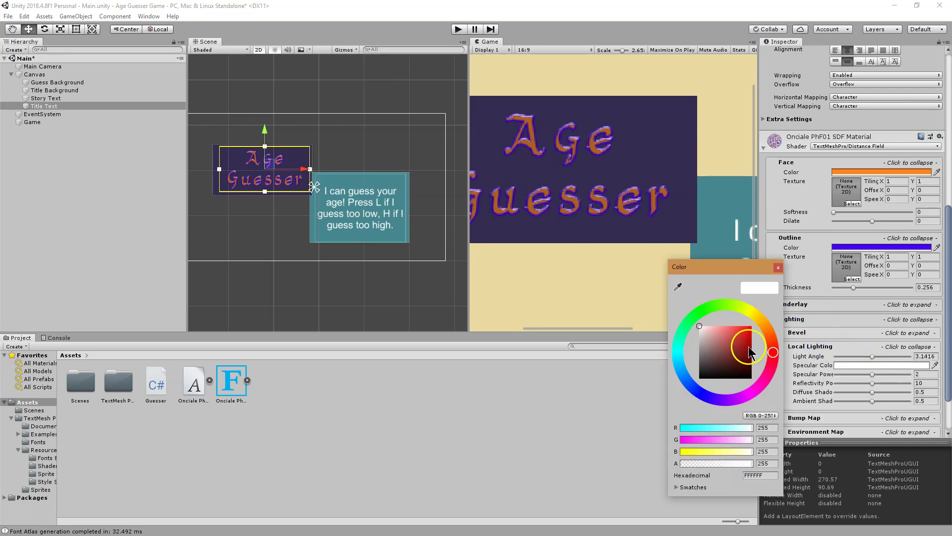
drag(673, 356, 677, 345)
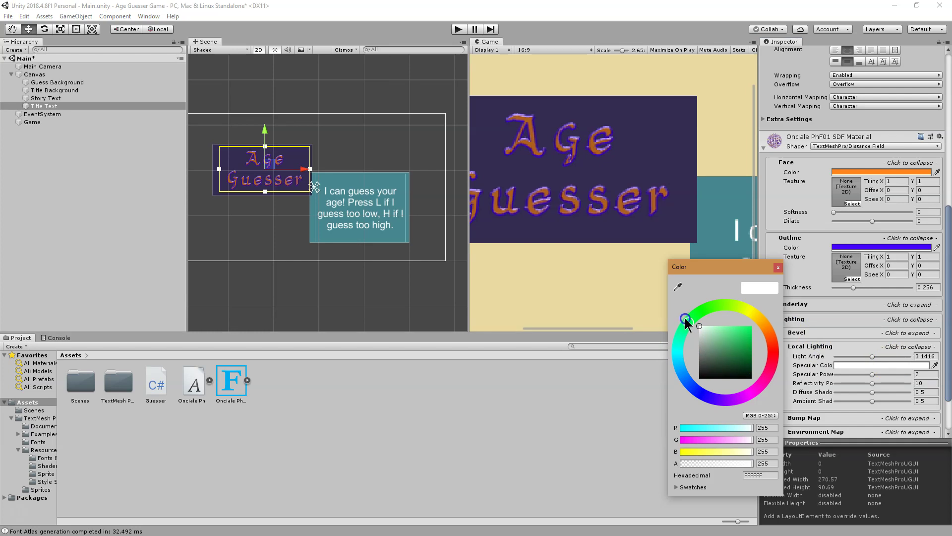
drag(709, 303, 749, 327)
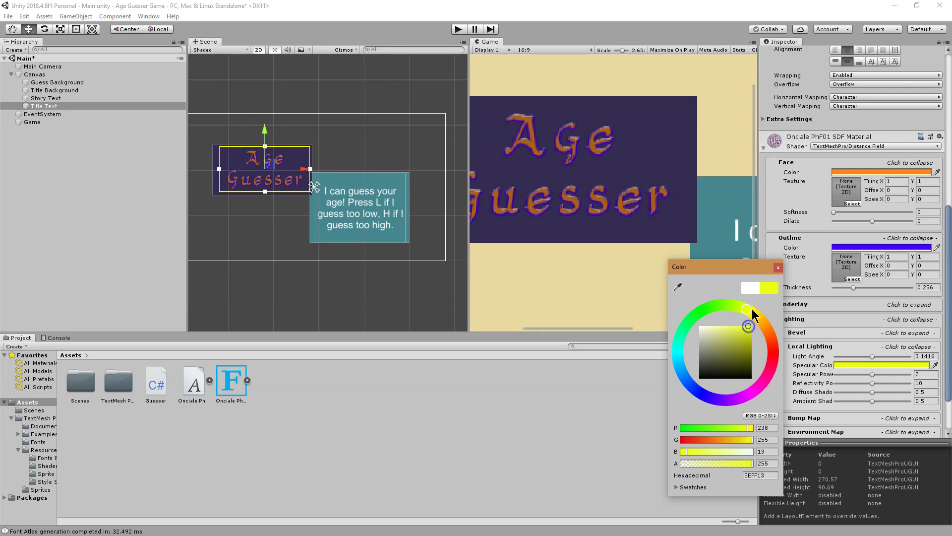
click(778, 267)
Adjust the Local Lighting to a light angle of 3.82, diffuse shadow 0.259 and reflectivity power 10.8.
scroll(885, 363, down, 1)
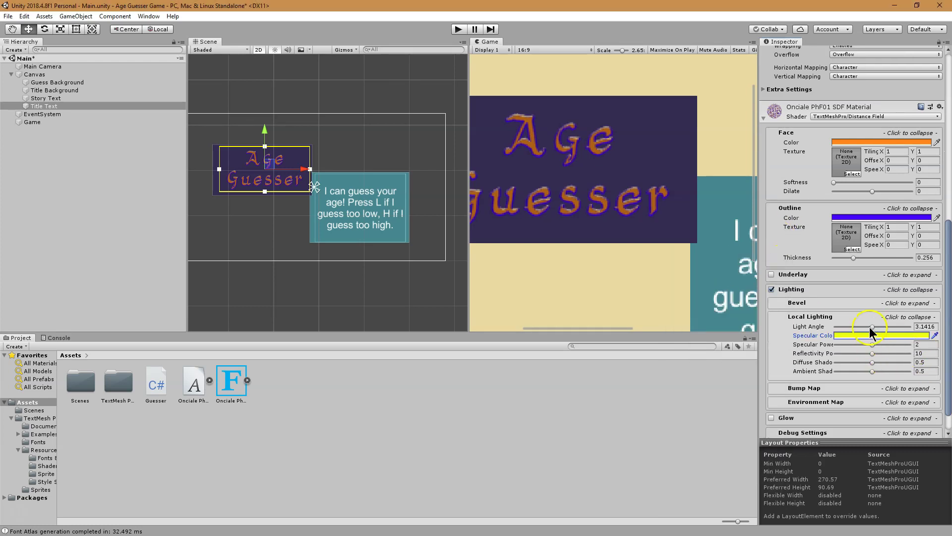
mouse_move(872, 328)
mouse_down()
mouse_move(899, 330)
mouse_move(854, 331)
mouse_move(880, 328)
mouse_up()
mouse_move(873, 363)
mouse_down()
mouse_move(851, 366)
mouse_move(878, 352)
mouse_up()
scroll(843, 367, down, 2)
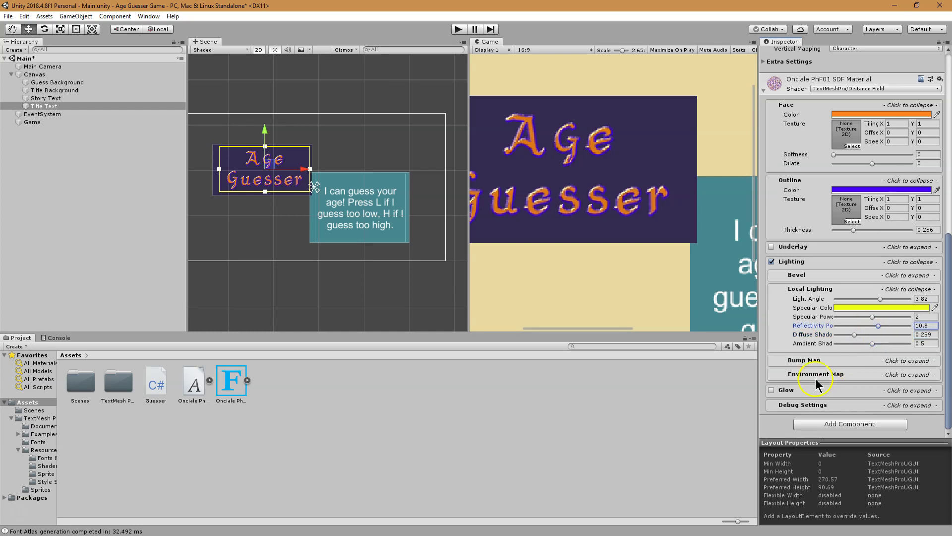
Enable the Glow effect on the title material and switch Lighting off to compare the look.
click(789, 390)
scroll(790, 380, down, 3)
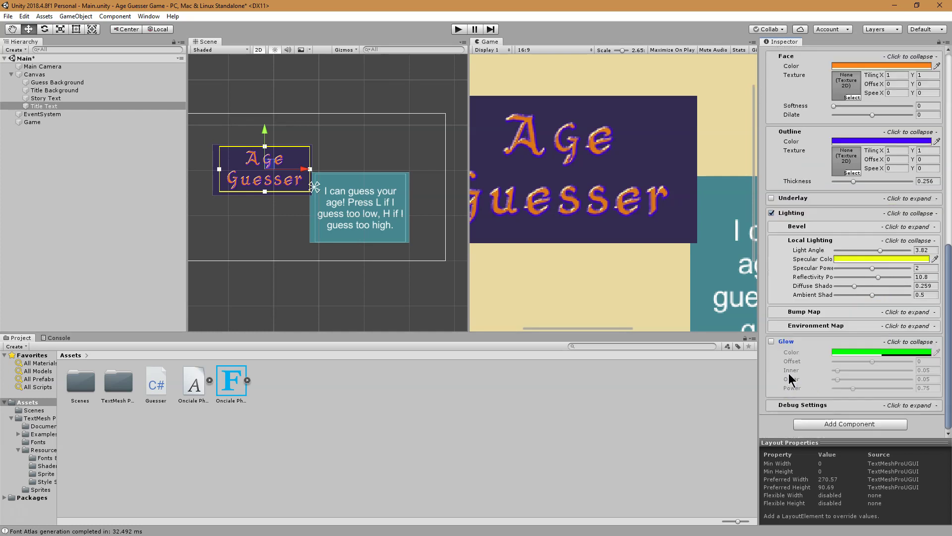
click(772, 341)
click(772, 213)
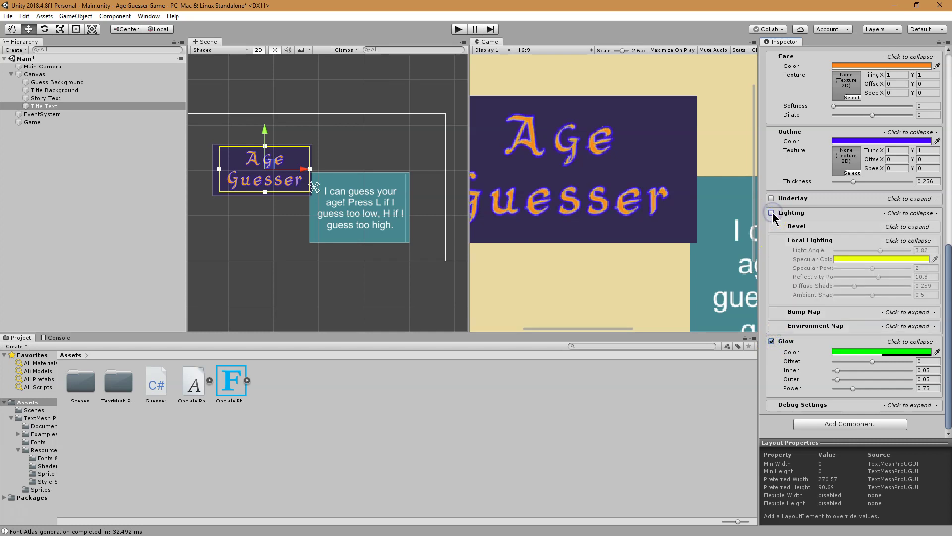
click(772, 342)
click(772, 341)
Set the glow's inner value to 0.228, its outer value to 0.037 and its color to bluish green (00FF97).
click(837, 379)
mouse_move(838, 381)
mouse_down()
mouse_move(863, 380)
mouse_move(837, 382)
mouse_move(839, 372)
mouse_move(869, 373)
mouse_move(851, 378)
mouse_up()
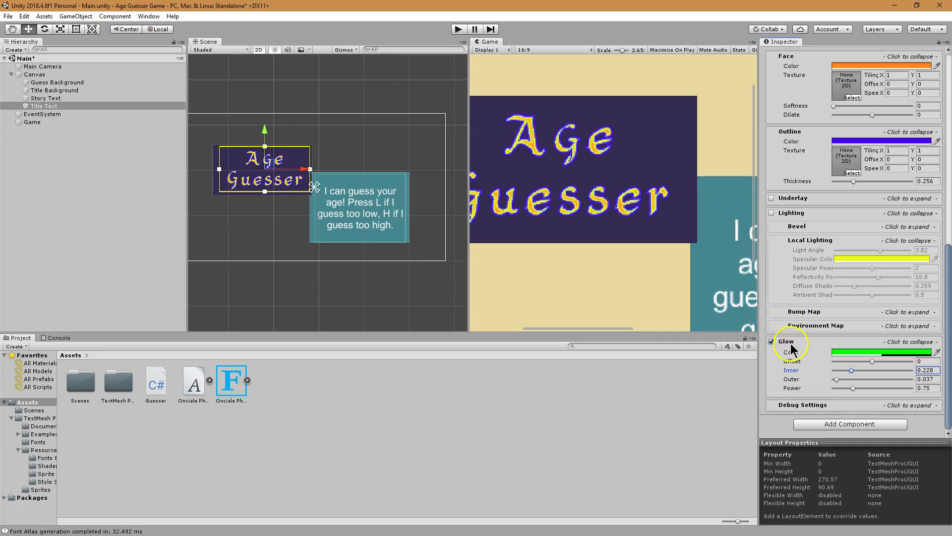
click(891, 351)
mouse_move(774, 358)
mouse_down()
mouse_move(713, 302)
mouse_move(687, 333)
mouse_move(688, 362)
mouse_move(683, 355)
mouse_move(677, 367)
mouse_move(681, 332)
mouse_up()
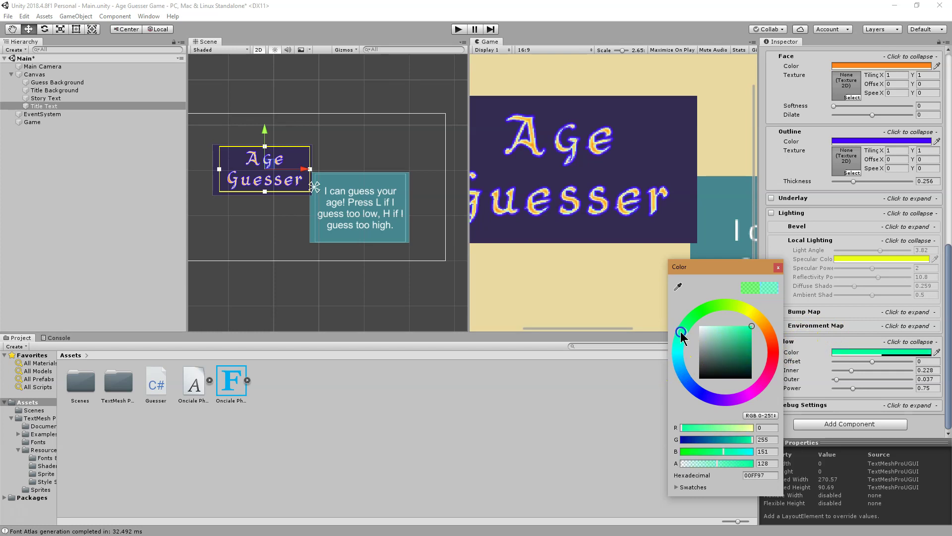
Re-enable Lighting on the title material and disable its Glow effect.
click(803, 341)
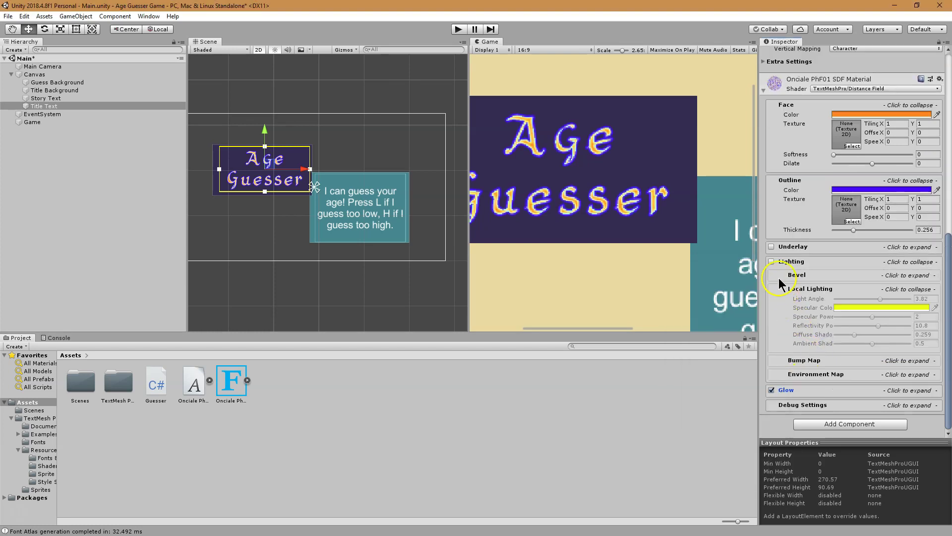
click(771, 261)
scroll(596, 260, down, 2)
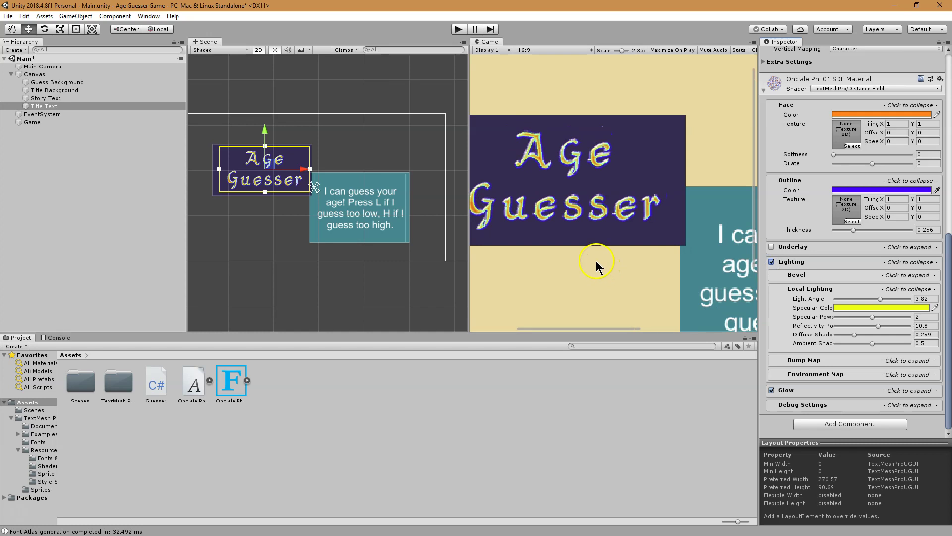
scroll(596, 260, down, 5)
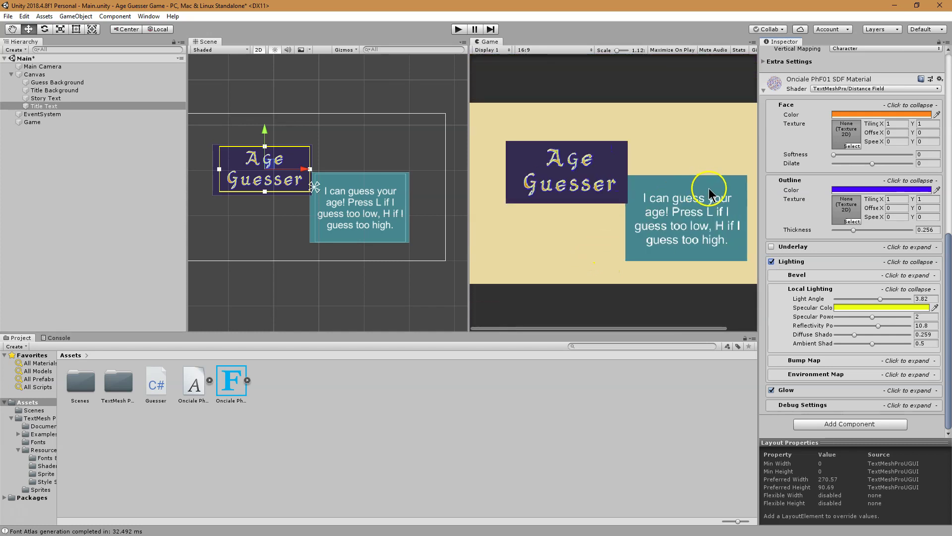
click(771, 390)
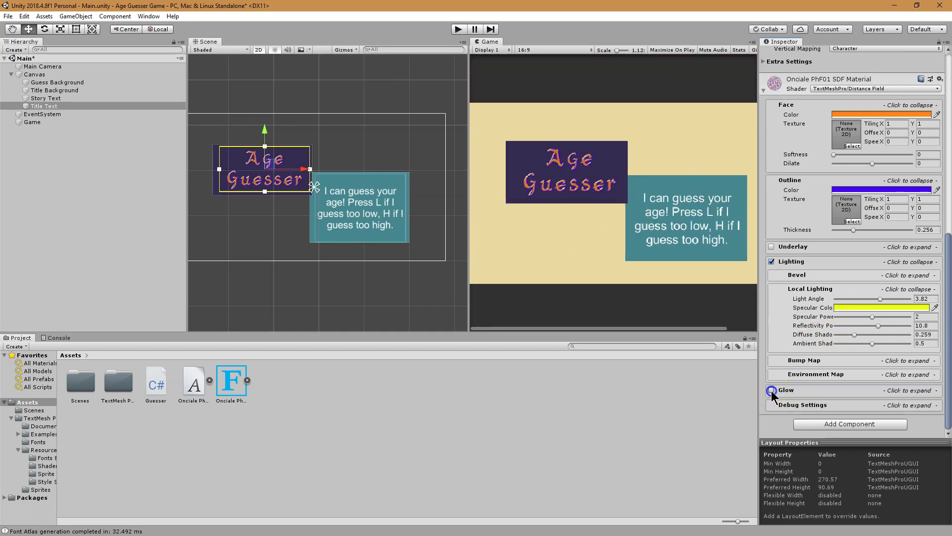
Change the title material's face color to yellow (F6FF1C).
click(877, 114)
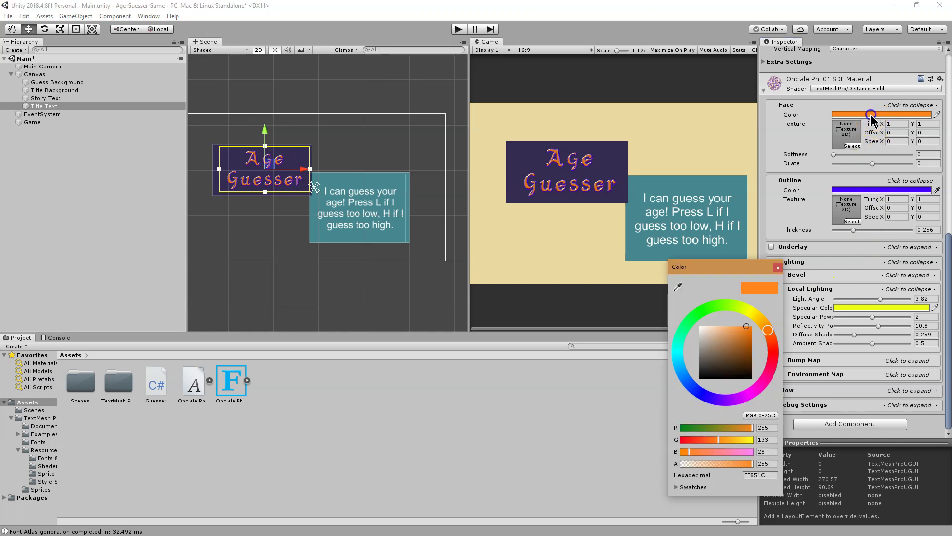
drag(769, 315, 748, 310)
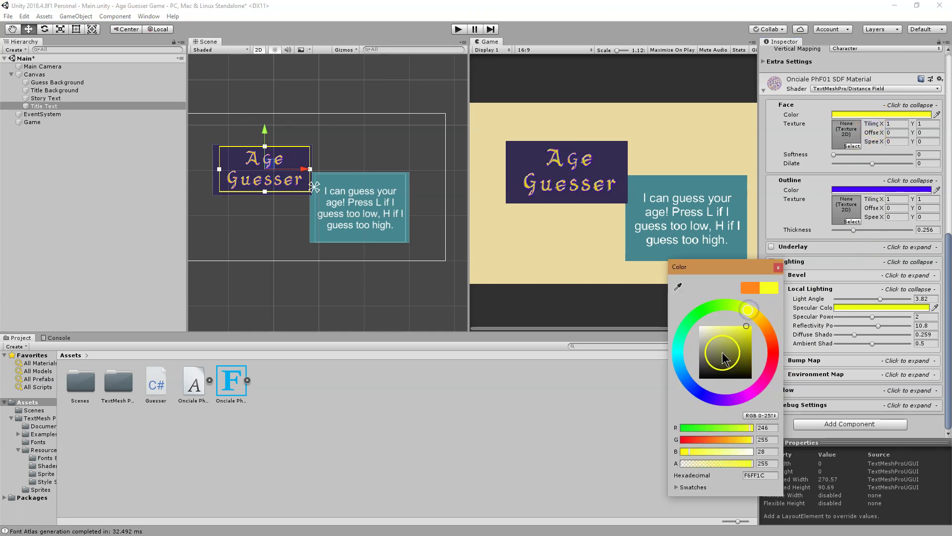
click(552, 430)
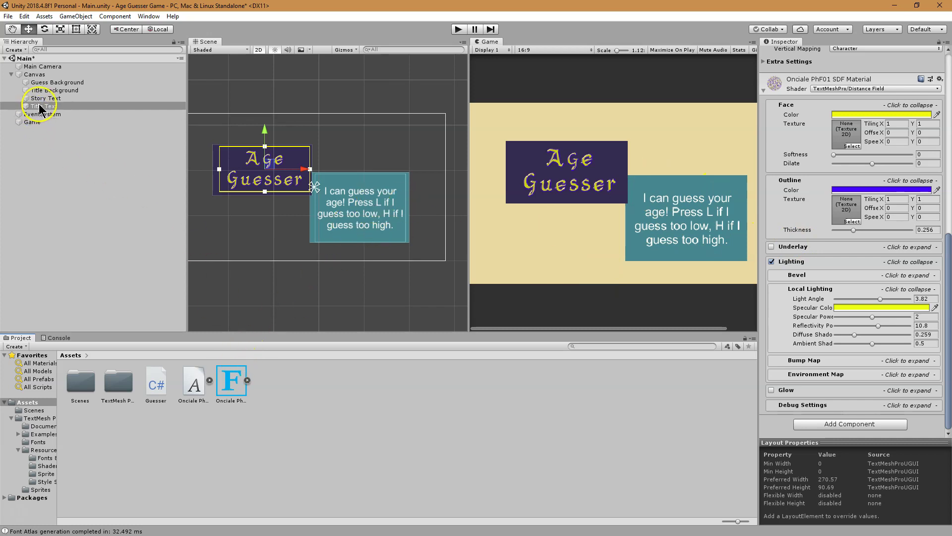
Set the Story Text's font to Onciale PhF01 and its font size to 25.
right_click(72, 175)
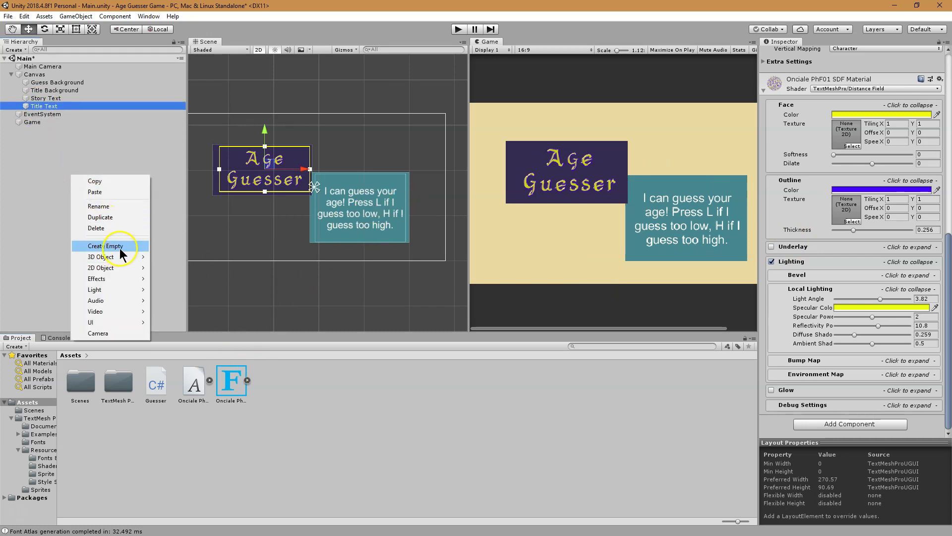
click(81, 98)
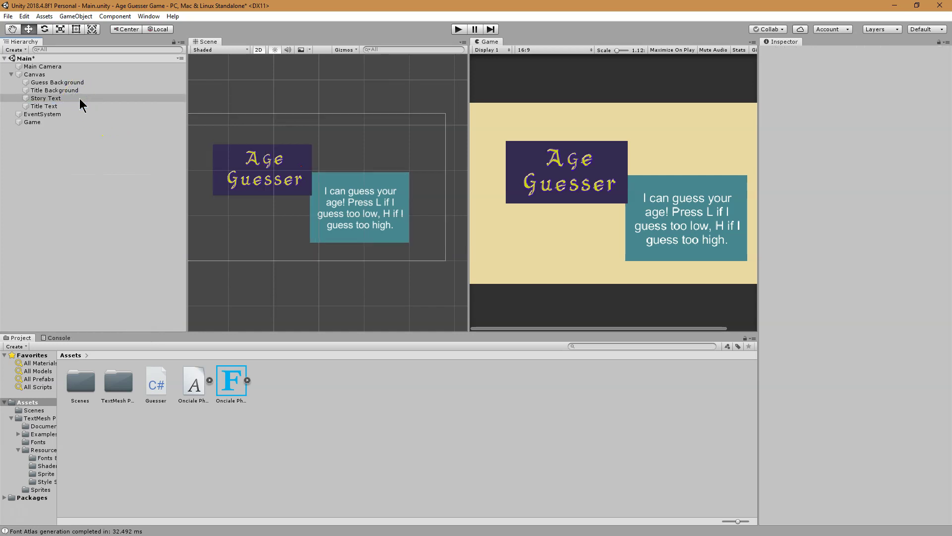
click(42, 98)
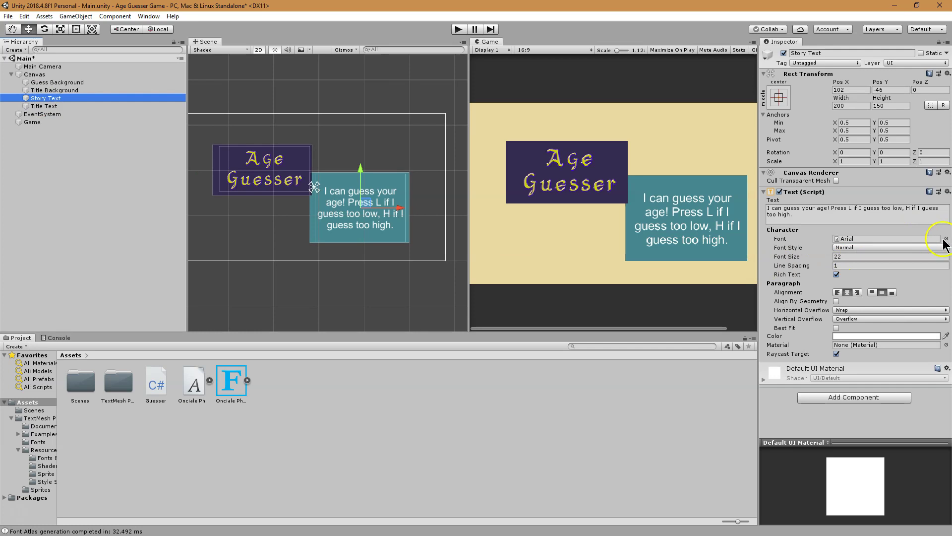
click(946, 239)
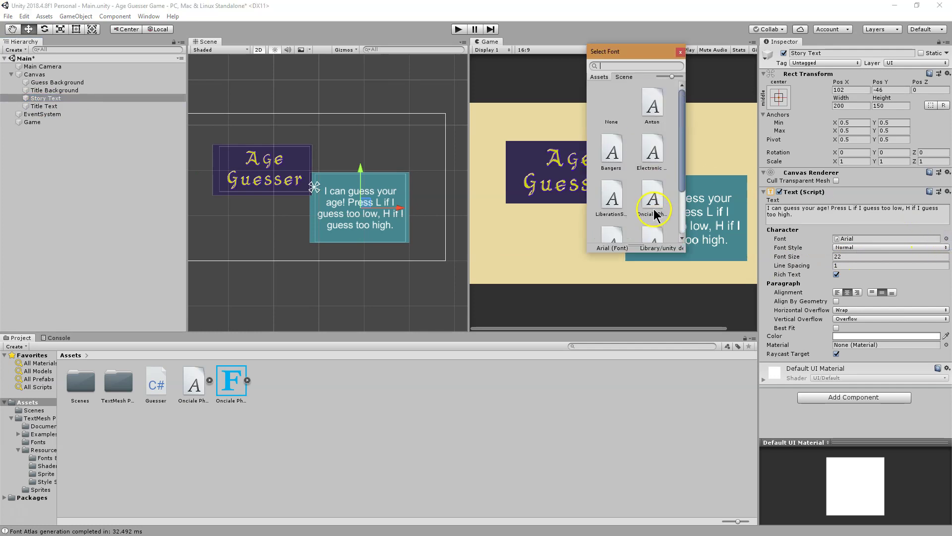
scroll(650, 179, down, 2)
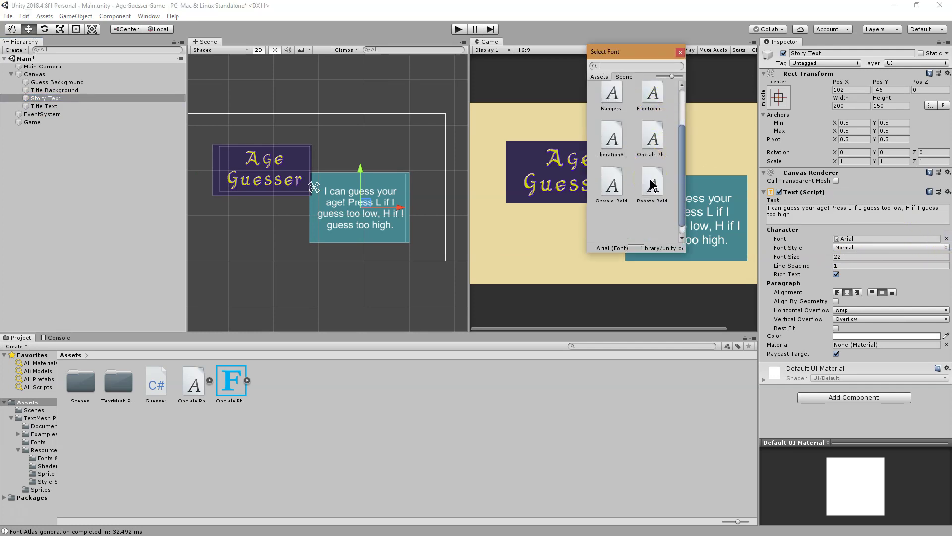
double_click(656, 144)
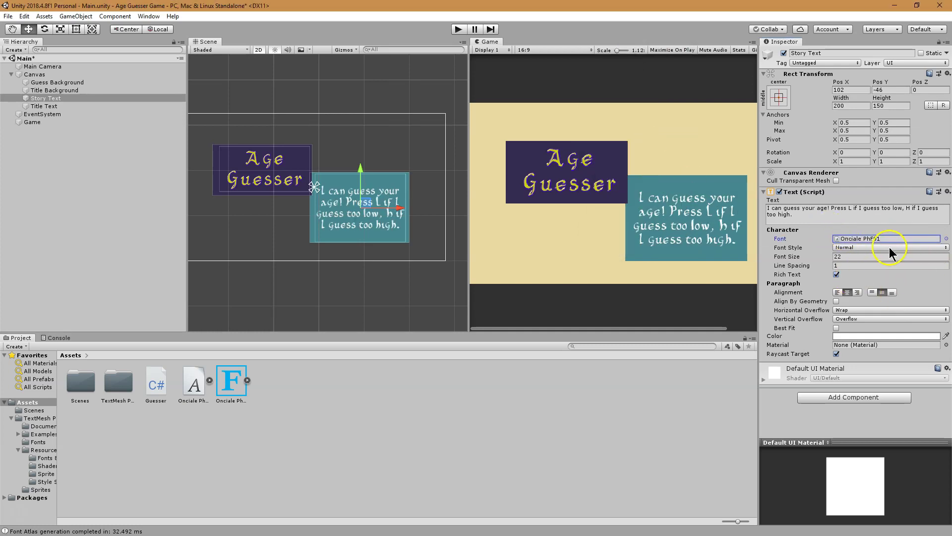
click(942, 256)
text(25)
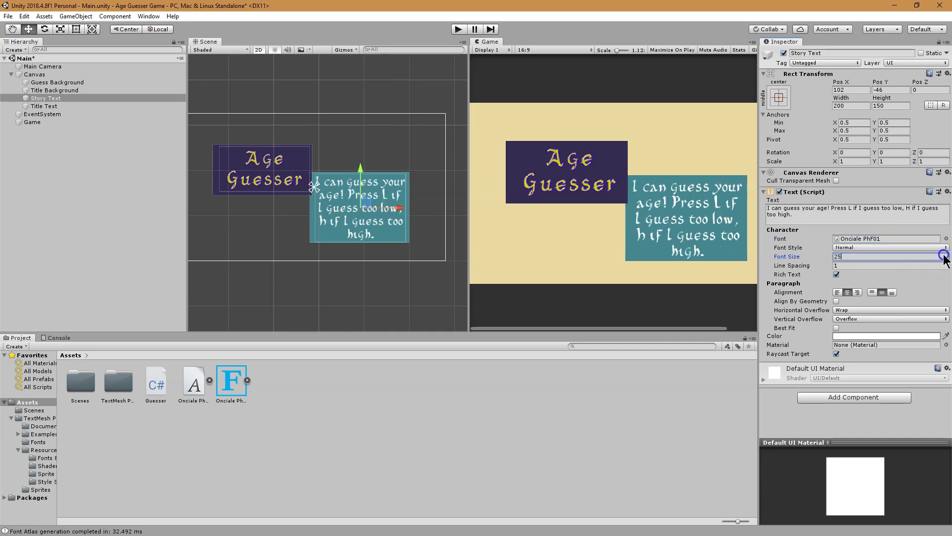